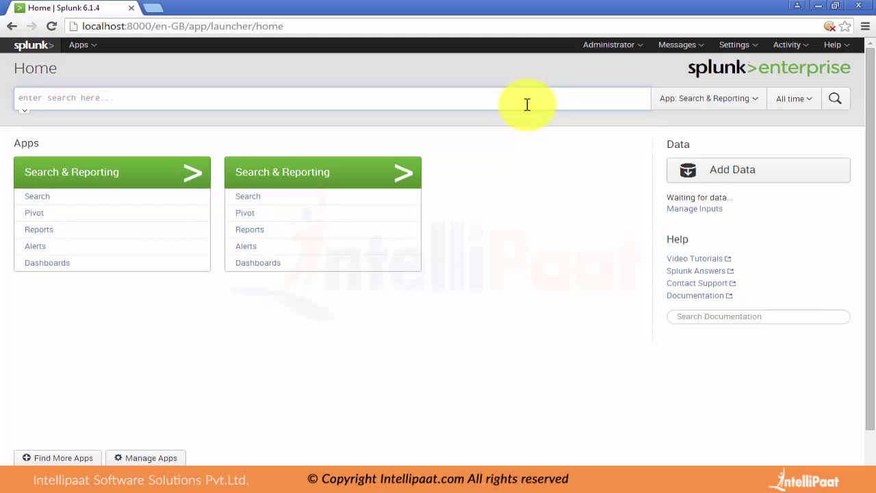
Step: Search index=_internal over the Last 60 minutes, returning 11,047 events
text(index=)
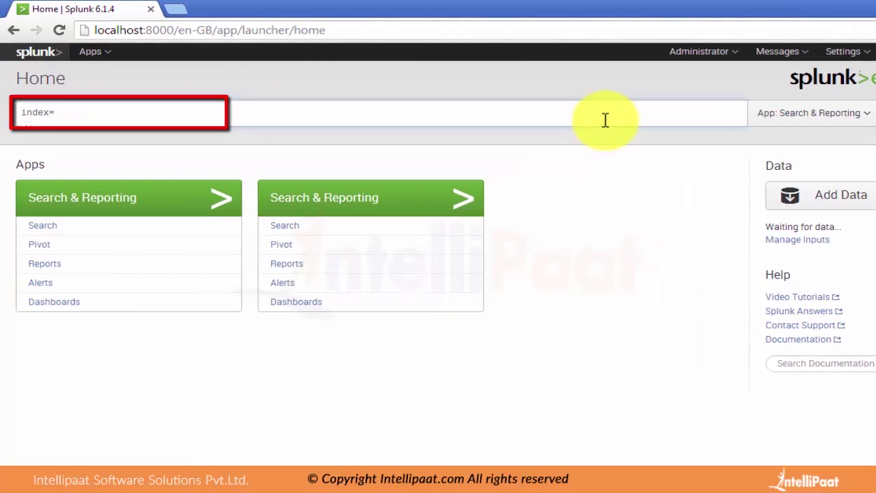
text(ternal)
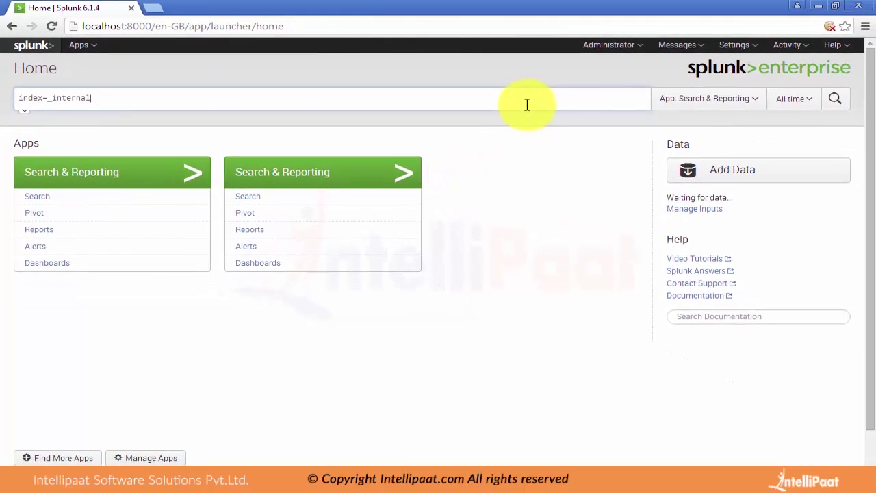
click(811, 104)
drag(640, 185, 647, 171)
click(648, 171)
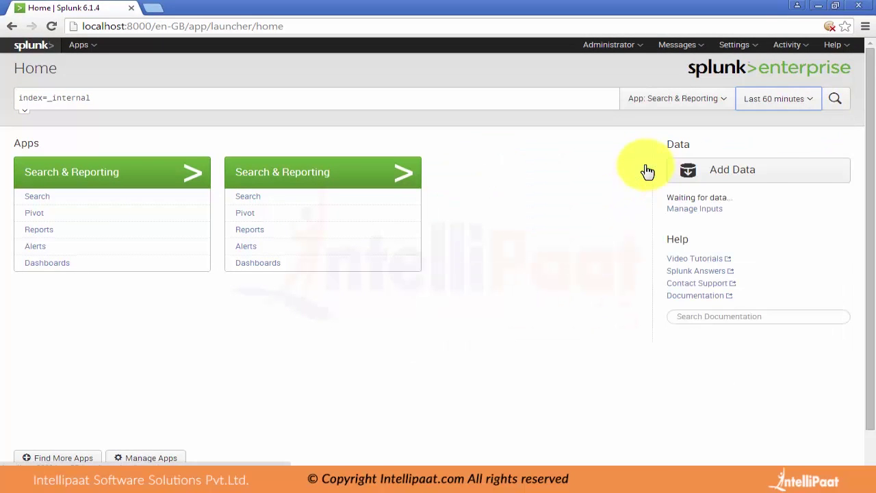
click(834, 103)
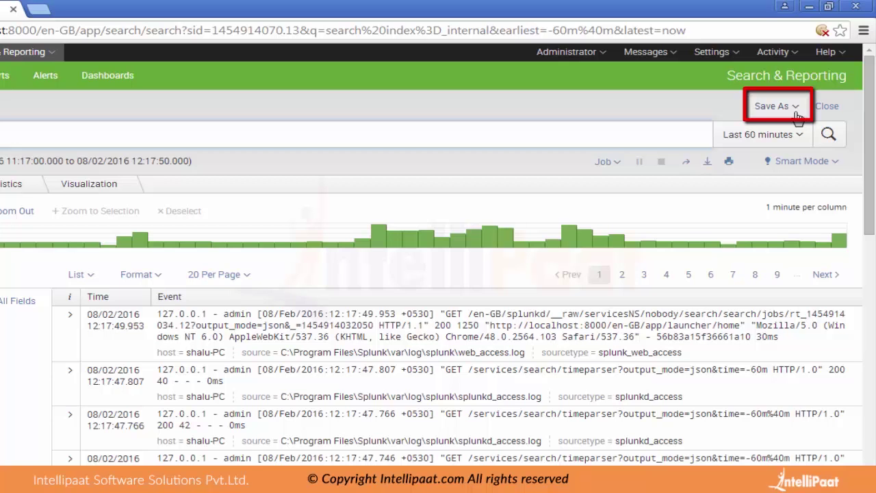
Step: Start a Save As Report with title Internal_New_Report and description Internal Report
click(794, 109)
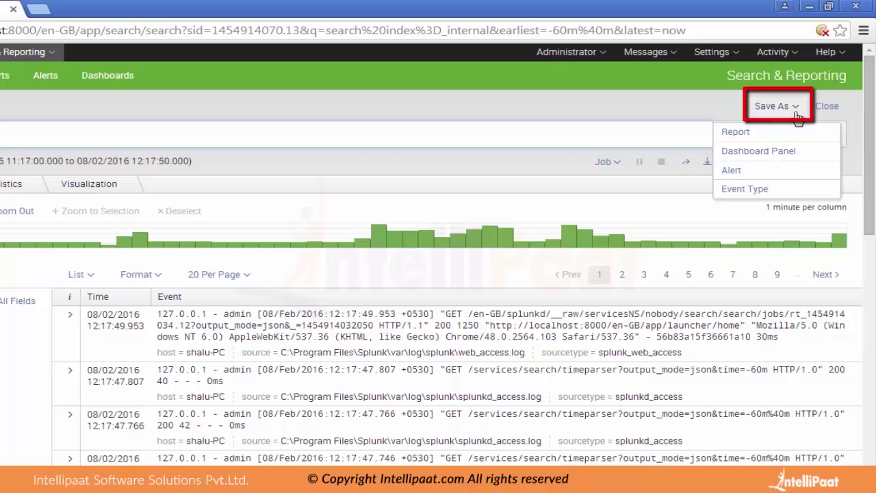
click(751, 135)
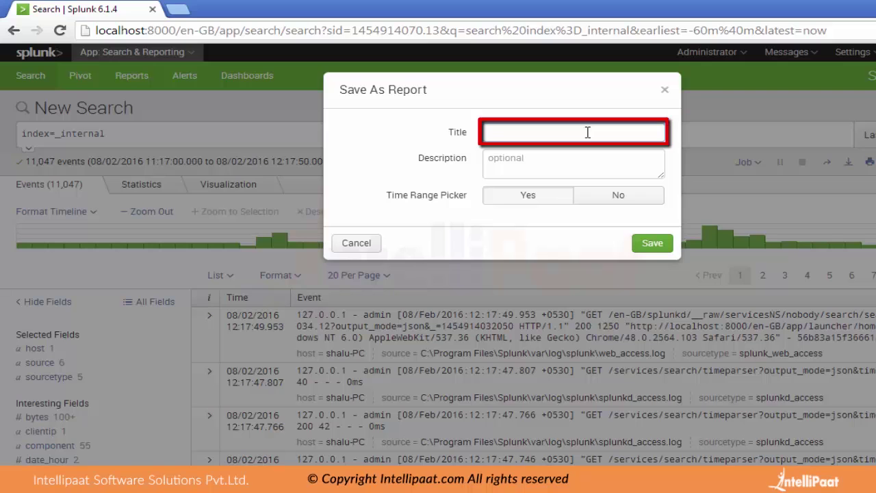
text(Interna)
text(l_Repor)
key(Left)
key(Left)
key(Left)
key(Left)
key(Left)
key(Left)
text(New_)
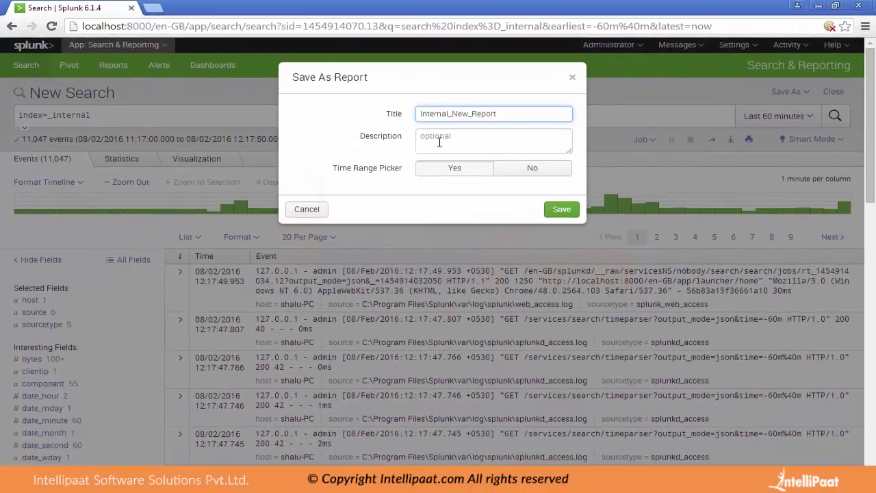
click(440, 143)
text(Inter)
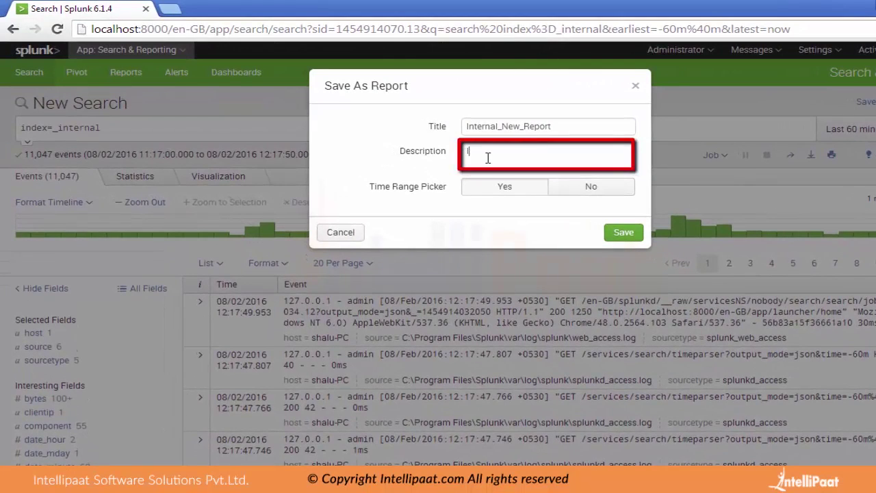
text(nal Report)
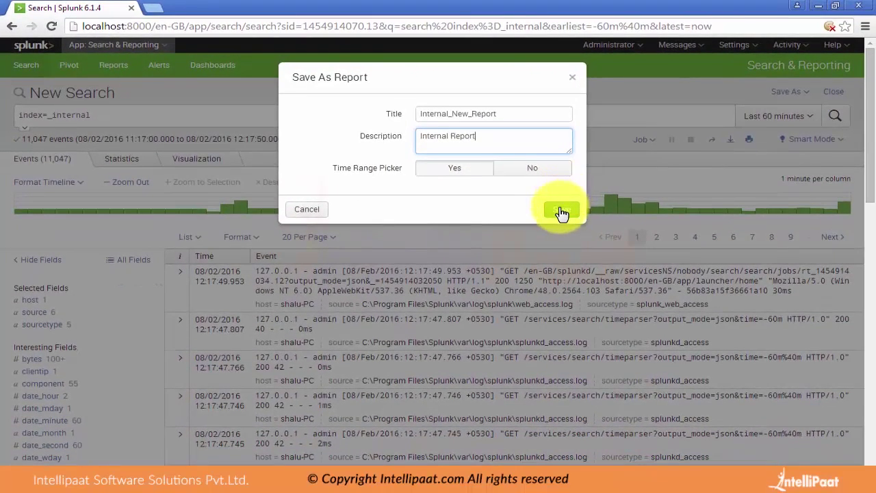
Step: Save the Internal_New_Report report and dismiss the 'Your Report Has Been Created' confirmation
click(562, 211)
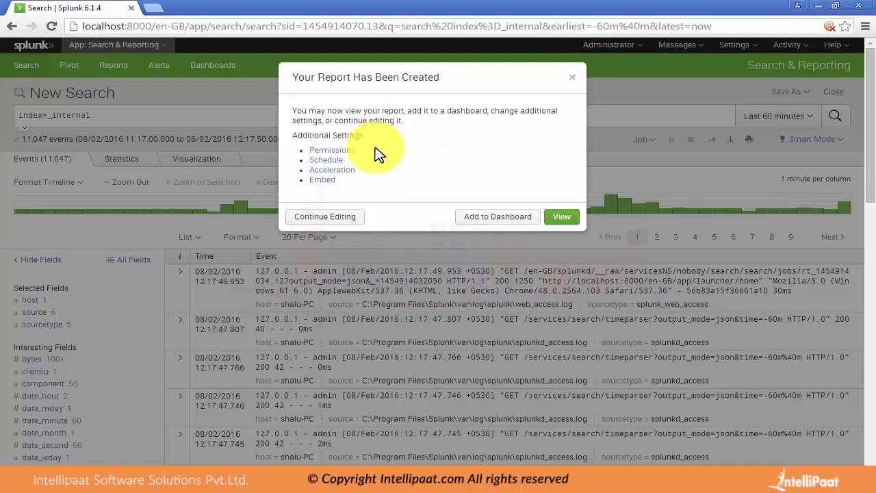
click(570, 79)
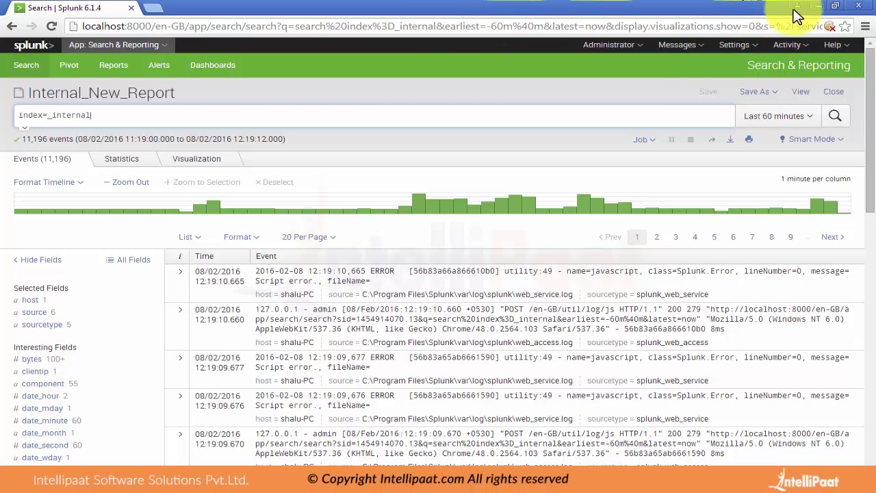
Step: Open Settings in a new browser tab and go to Searches, reports, and alerts
right_click(756, 55)
click(758, 59)
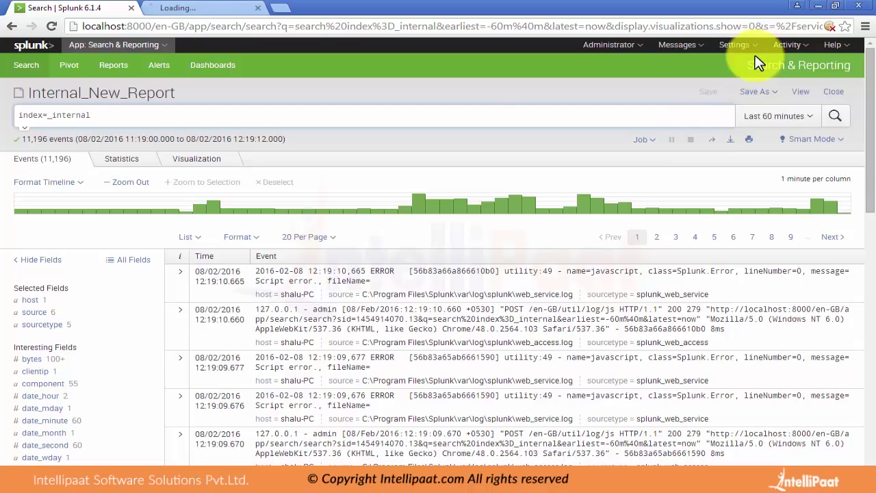
click(215, 12)
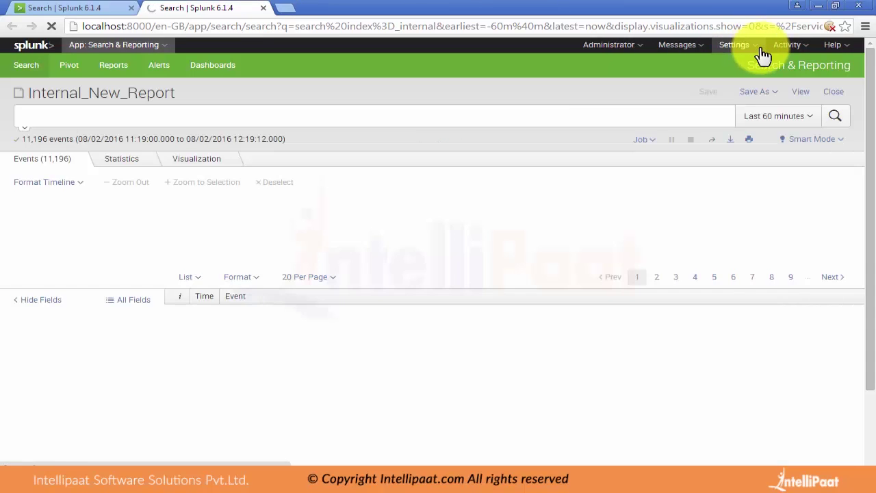
click(759, 49)
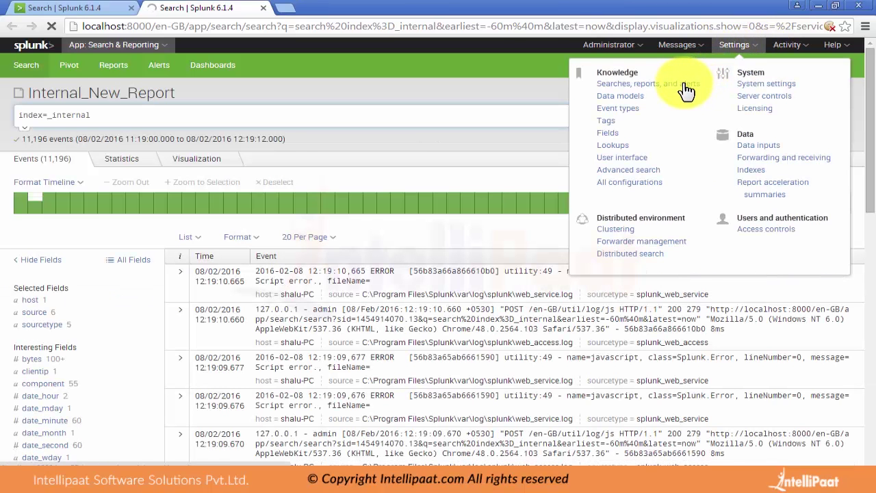
click(684, 85)
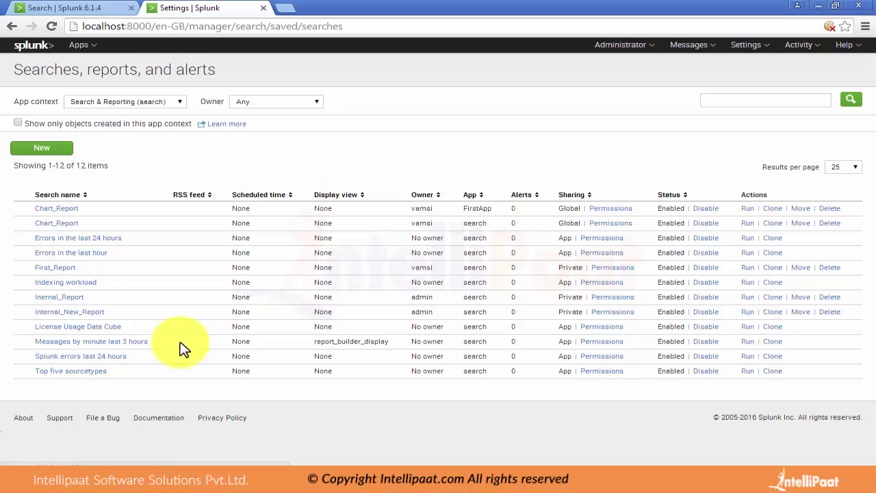
Step: Open Internal_New_Report's edit page in a new browser tab
right_click(87, 315)
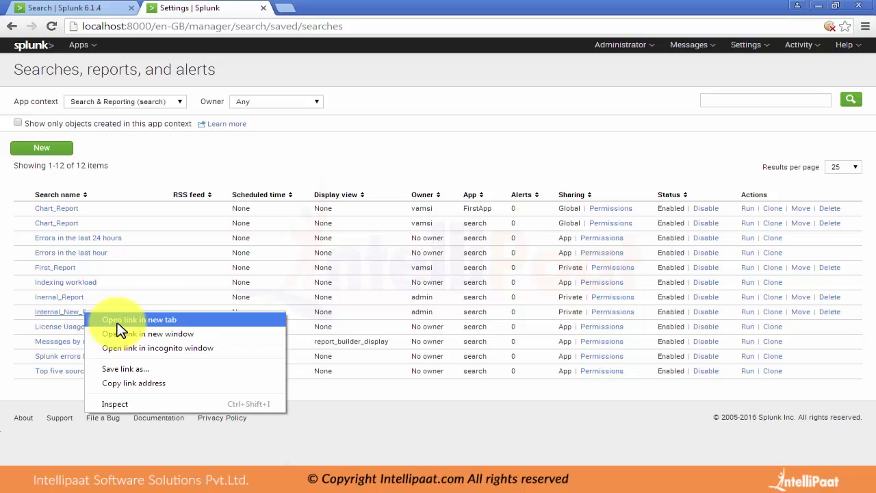
click(117, 323)
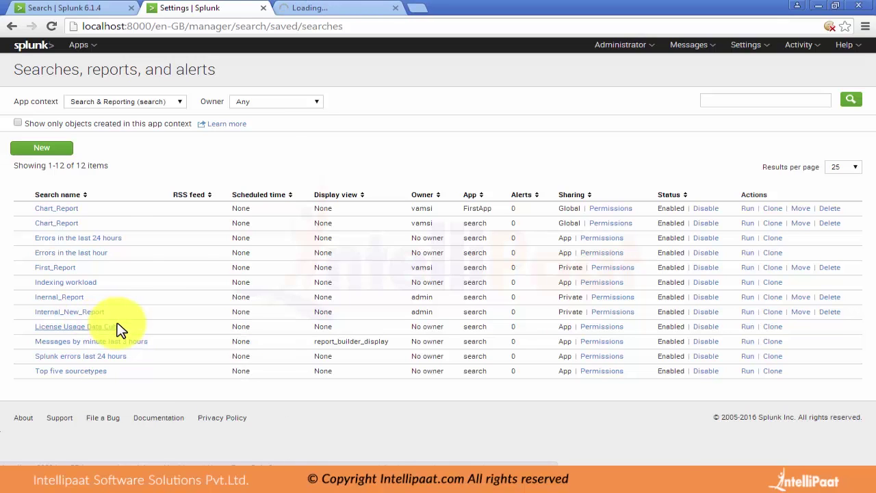
click(299, 9)
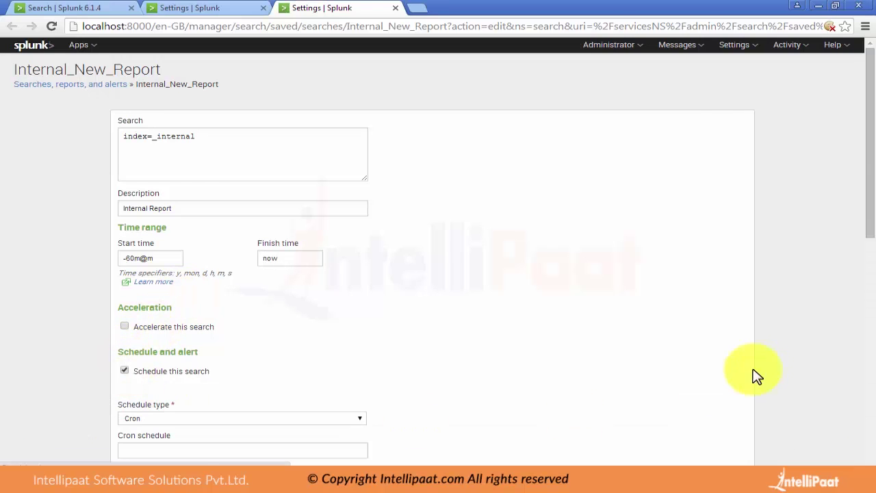
Step: Change the report's schedule type to Basic, running every minute
drag(871, 235, 871, 327)
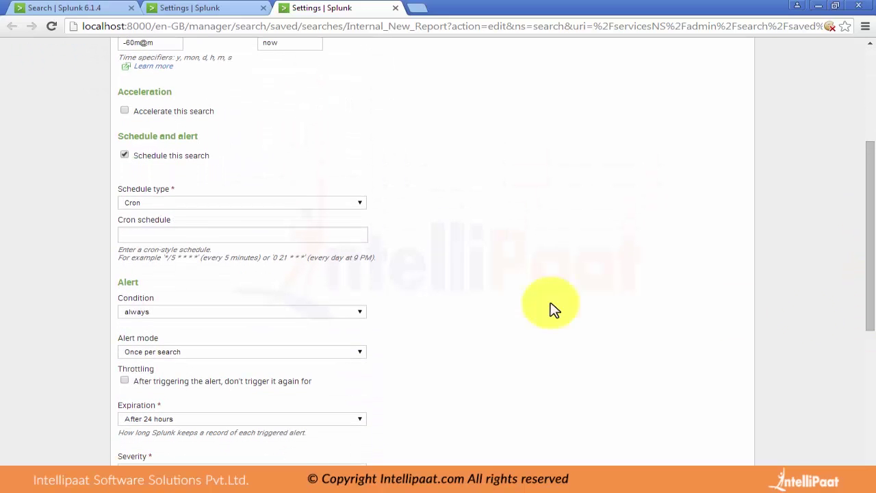
click(360, 205)
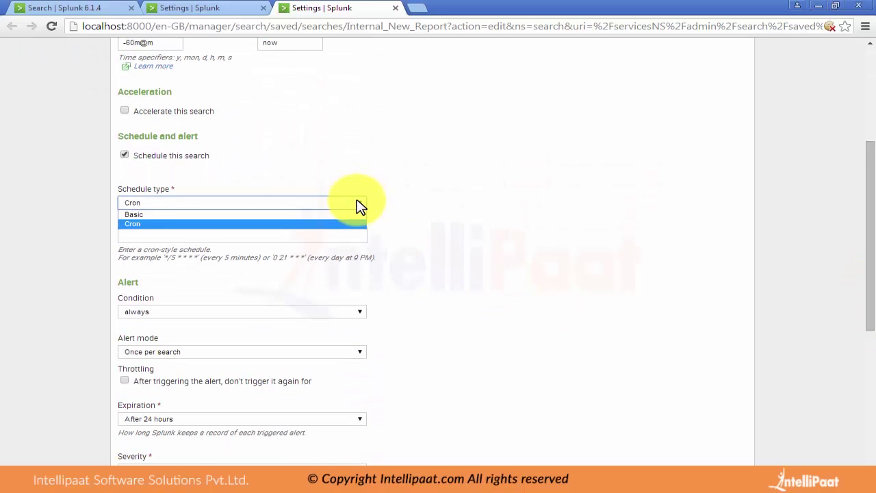
click(358, 216)
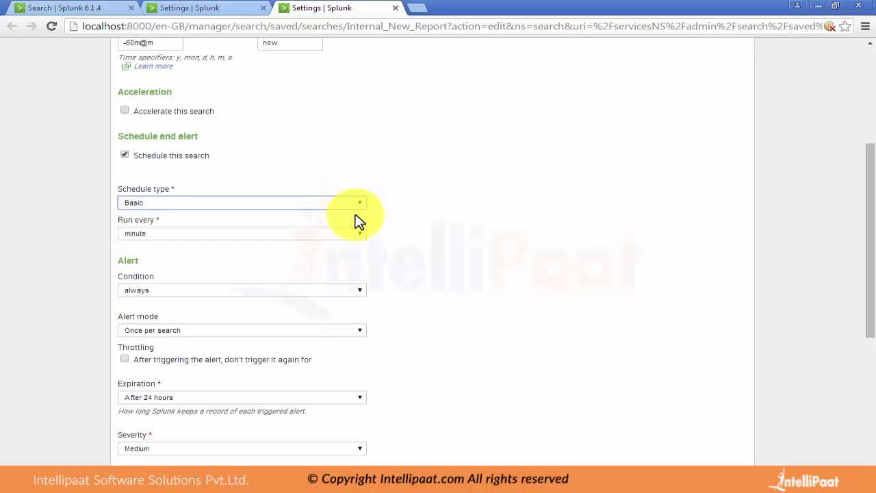
click(356, 236)
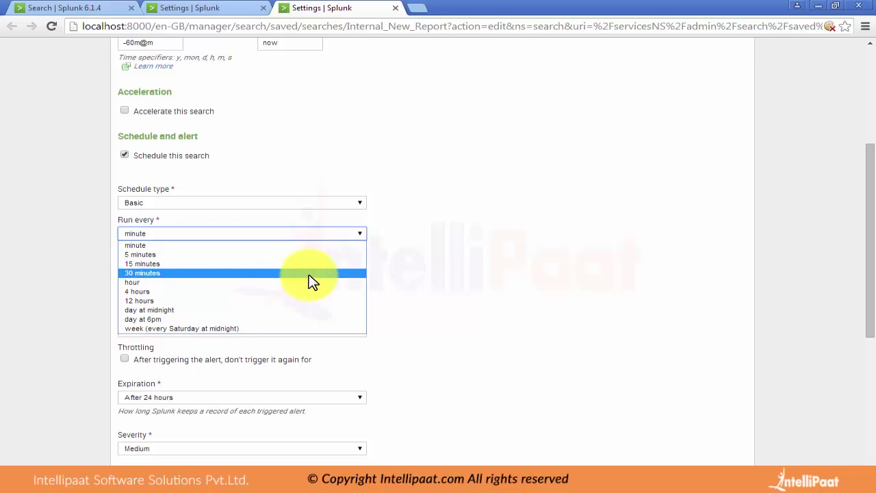
click(434, 262)
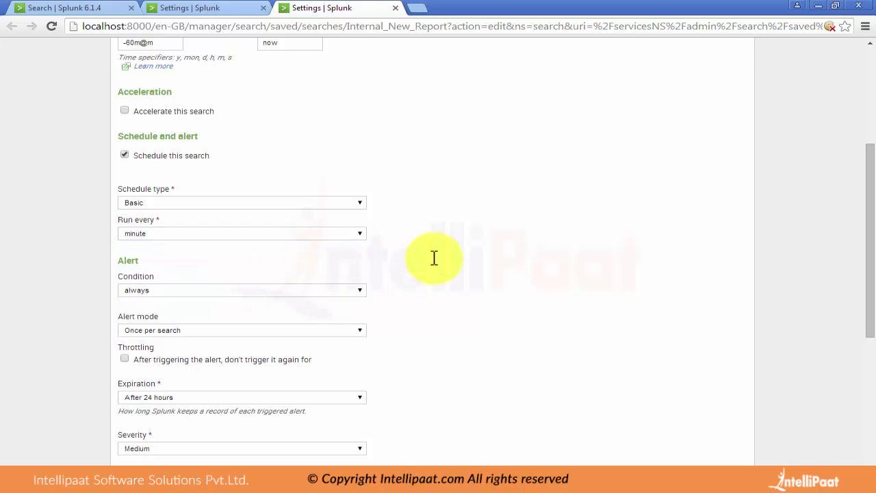
drag(872, 279, 854, 104)
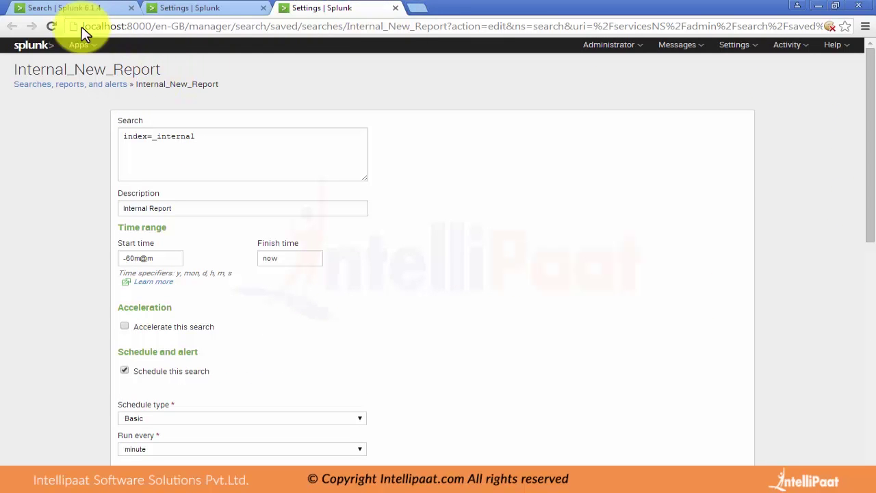
Step: Open Splunk home in a new tab, minimize PowerPoint, and close the report settings tab
right_click(31, 45)
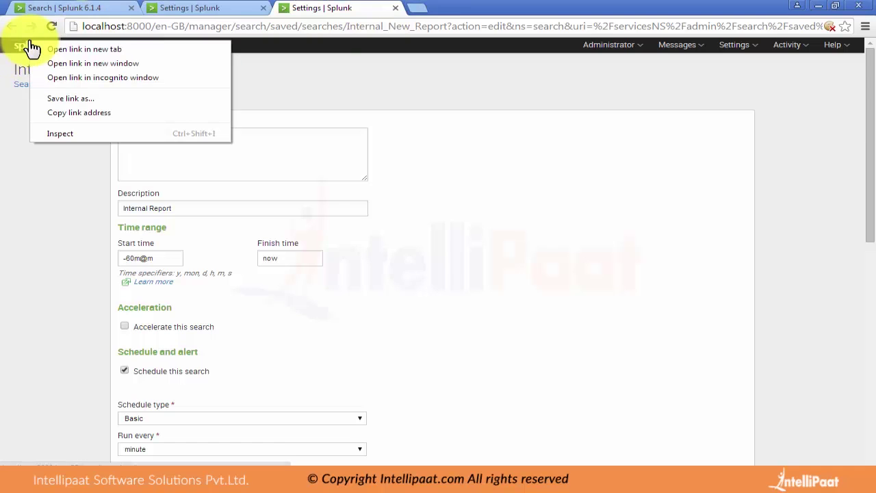
click(52, 49)
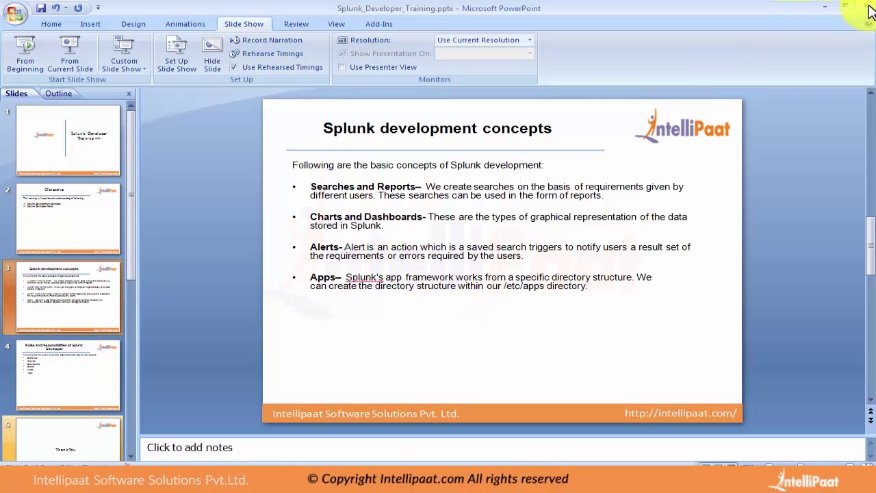
click(828, 7)
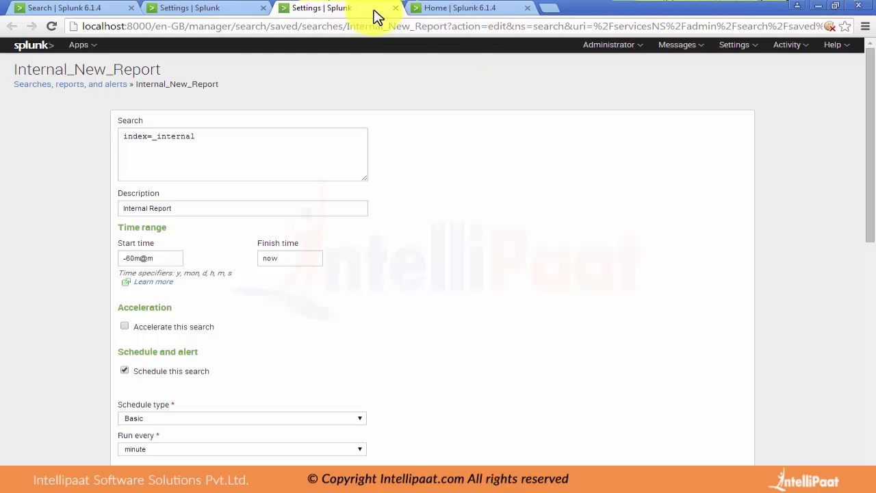
click(395, 8)
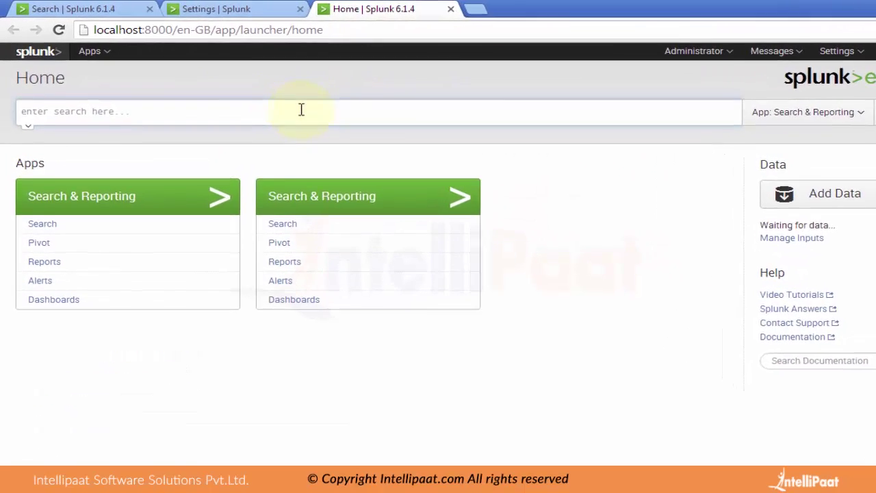
Step: Search index=_internal over the Last 60 minutes, returning 11,898 events
click(301, 110)
text(ind)
text(ex_)
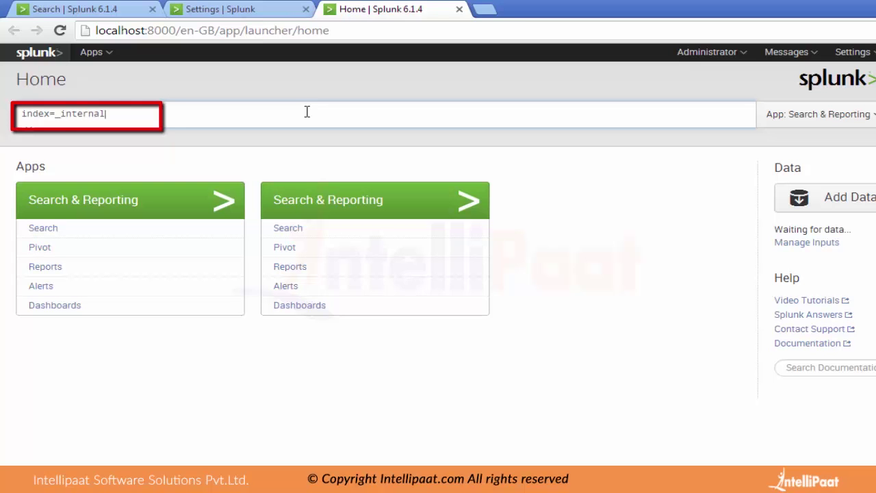
click(807, 99)
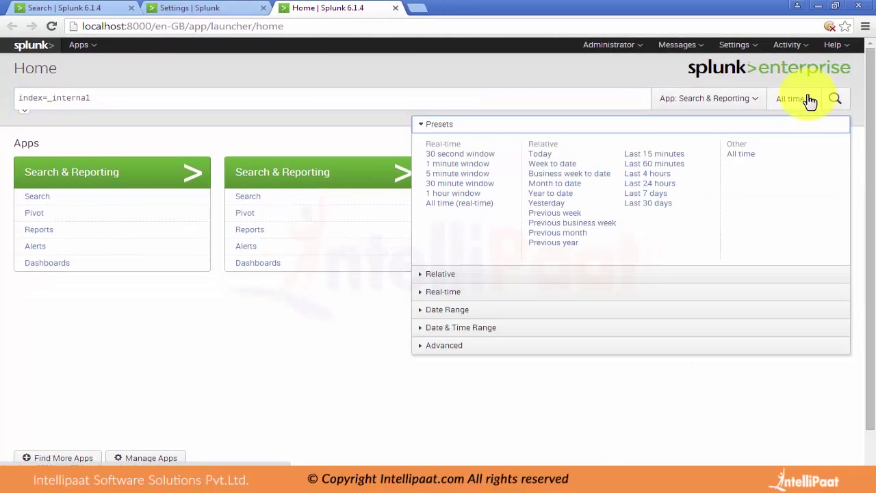
click(654, 164)
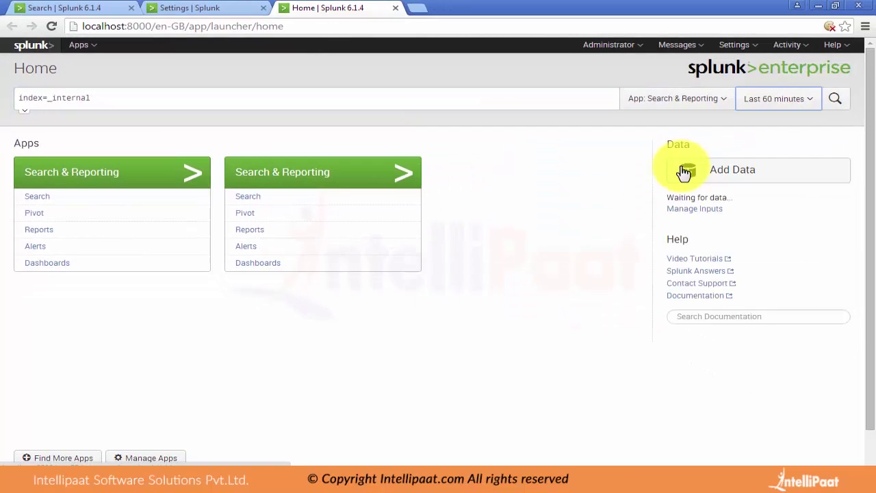
click(833, 106)
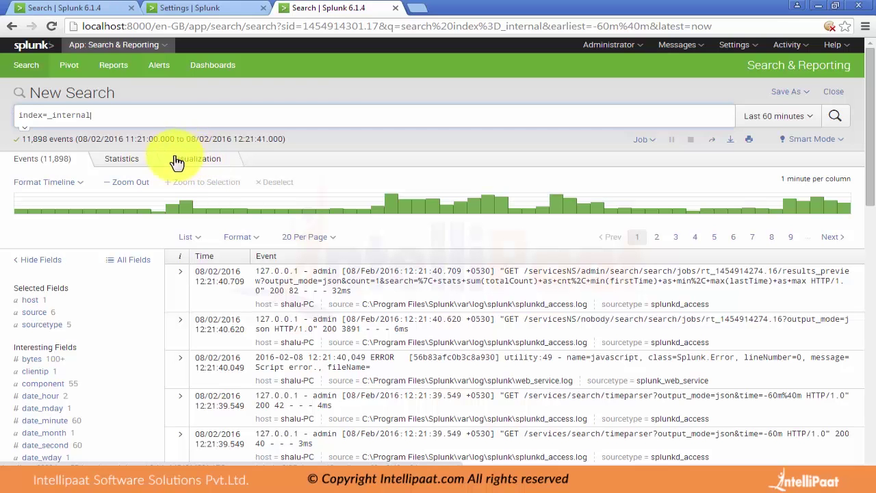
Step: Show the Visualization view, then choose Save As > Dashboard Panel
click(177, 167)
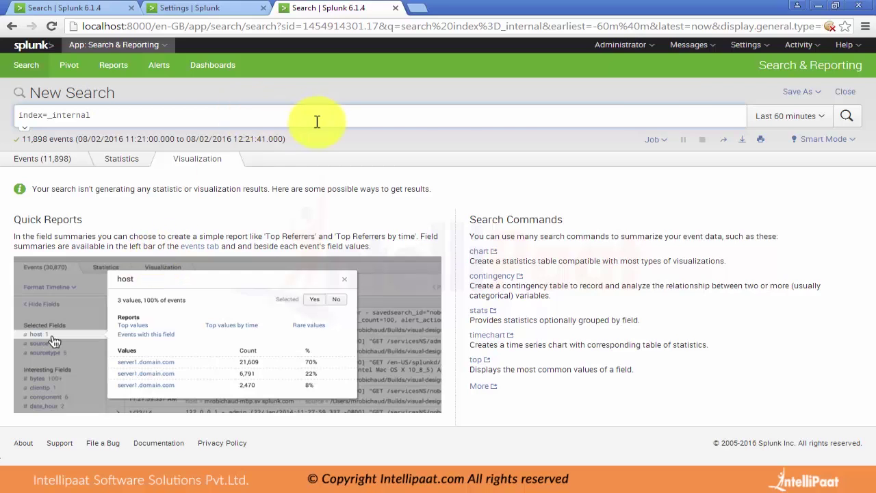
click(818, 98)
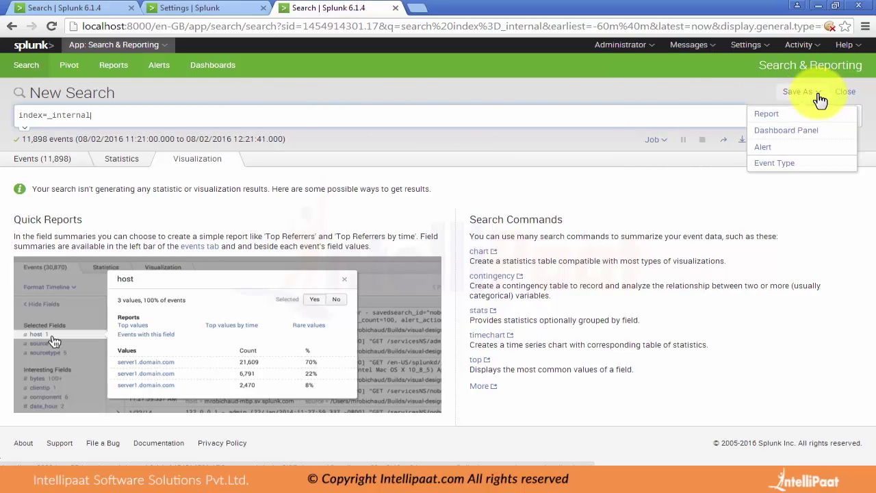
click(799, 131)
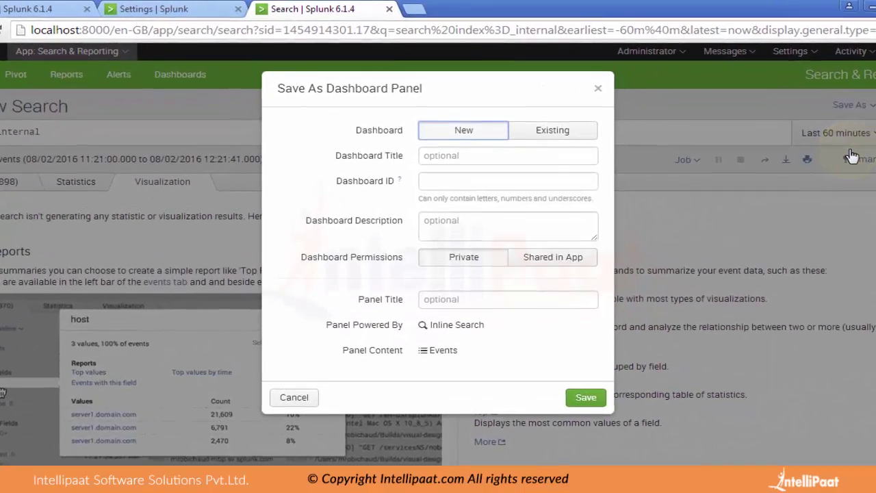
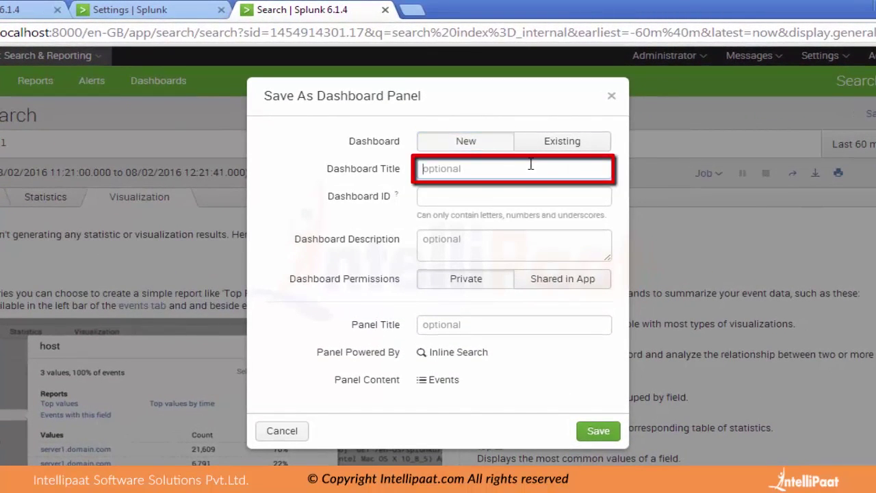
Step: Save the search as a panel on a new dashboard titled 'Internal_new_Dashboard' and dismiss the confirmation
text(Internal_)
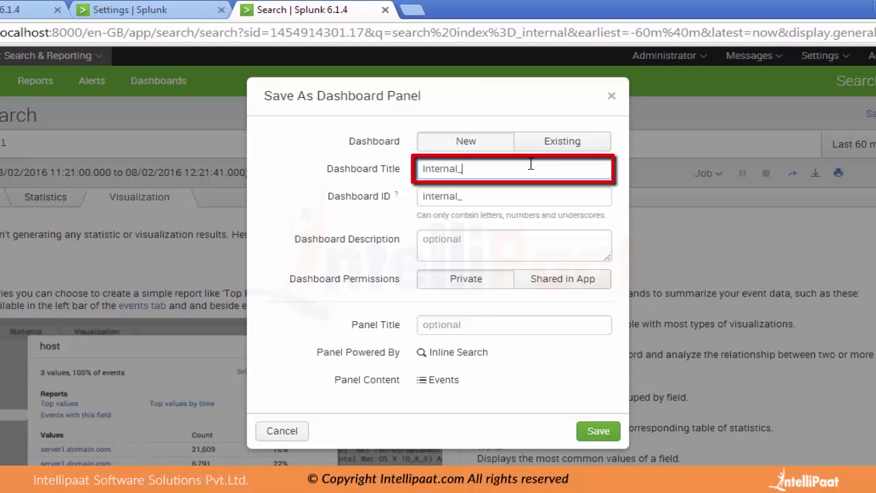
text(Dashboard)
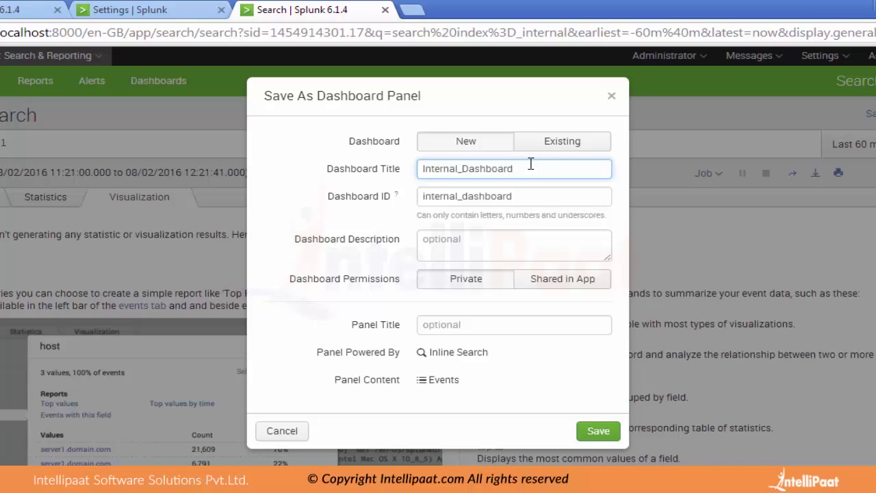
key(Left)
key(Left)
key(Left)
key(Left)
key(Left)
key(Left)
key(Left)
key(Left)
key(Left)
text(new)
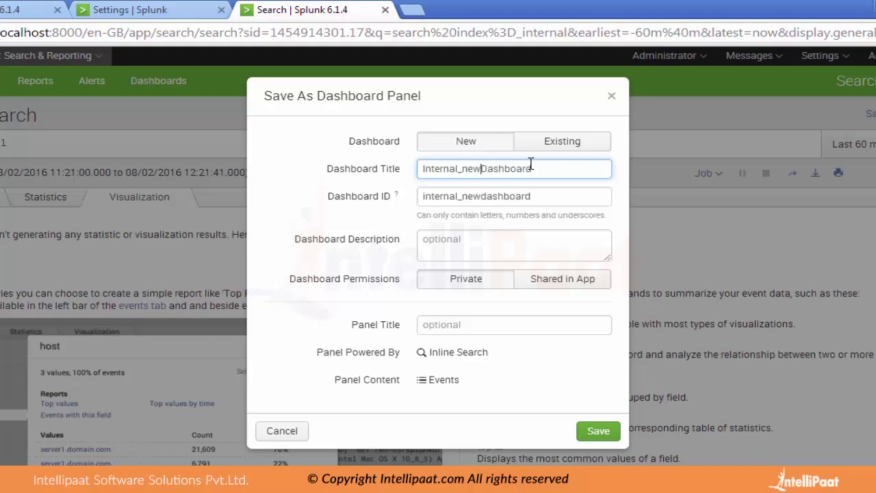
text(_)
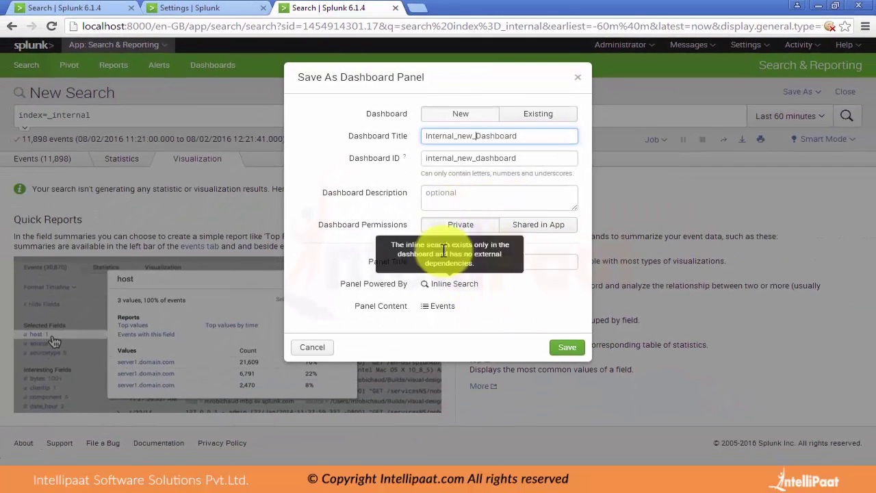
click(566, 348)
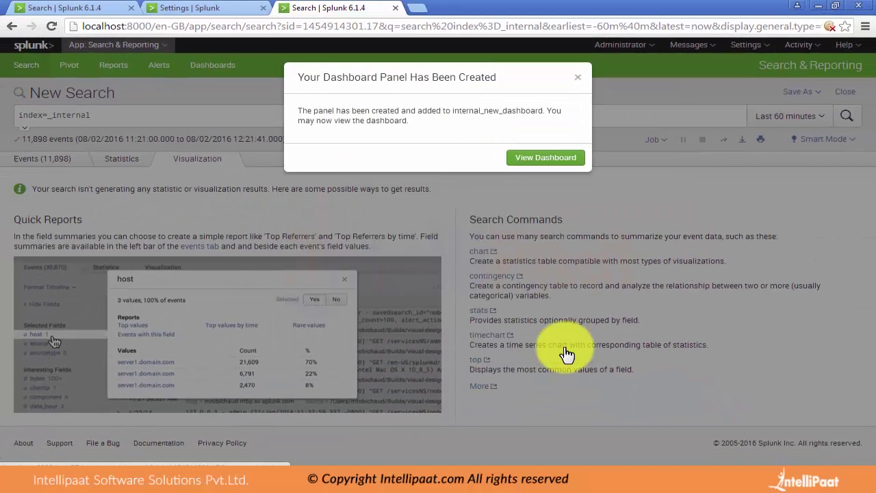
click(577, 81)
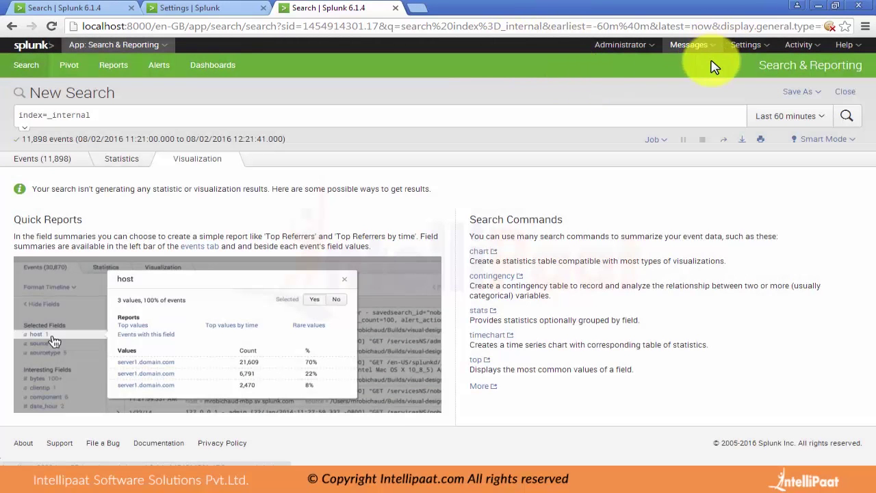
Step: Confirm Internal_new_Dashboard is listed as private under Dashboards, then close that tab
click(216, 68)
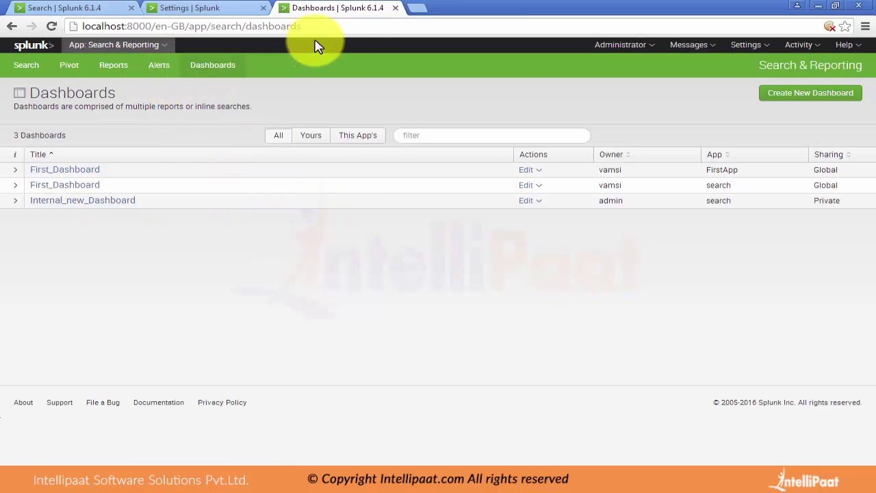
click(395, 8)
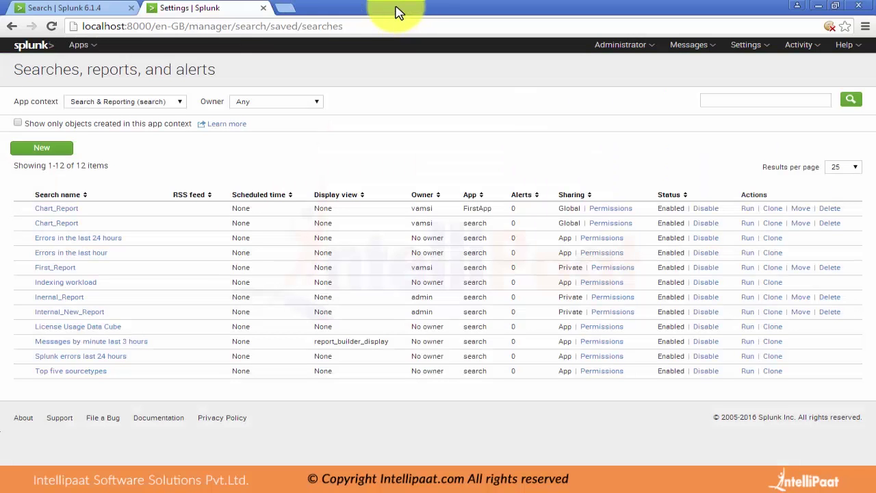
Step: Return to the Internal_New_Report index=_internal search and bring up its Save As choices
click(93, 17)
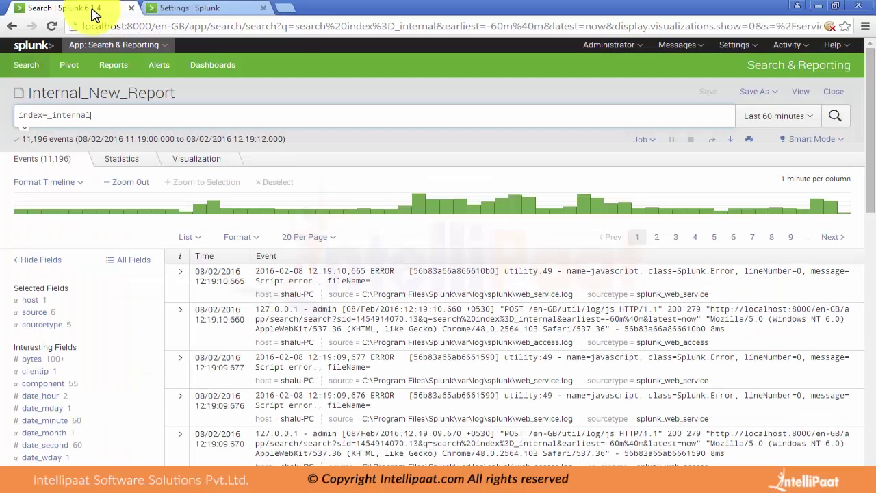
click(99, 118)
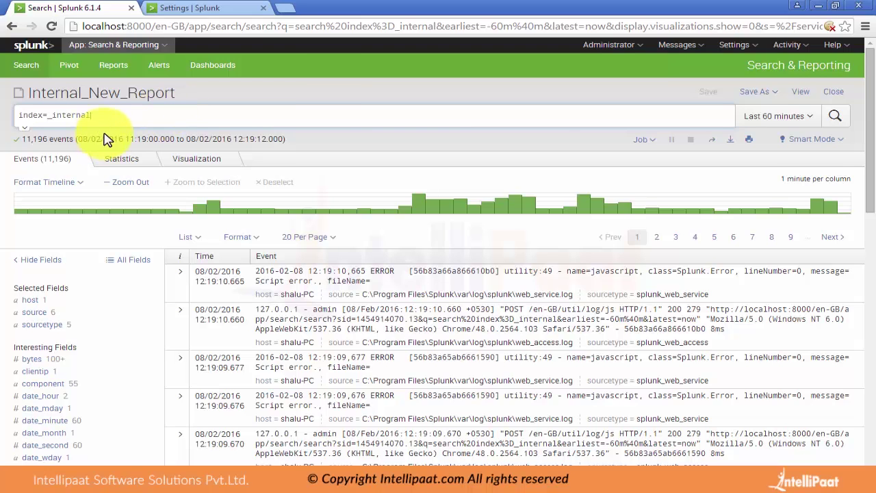
click(777, 97)
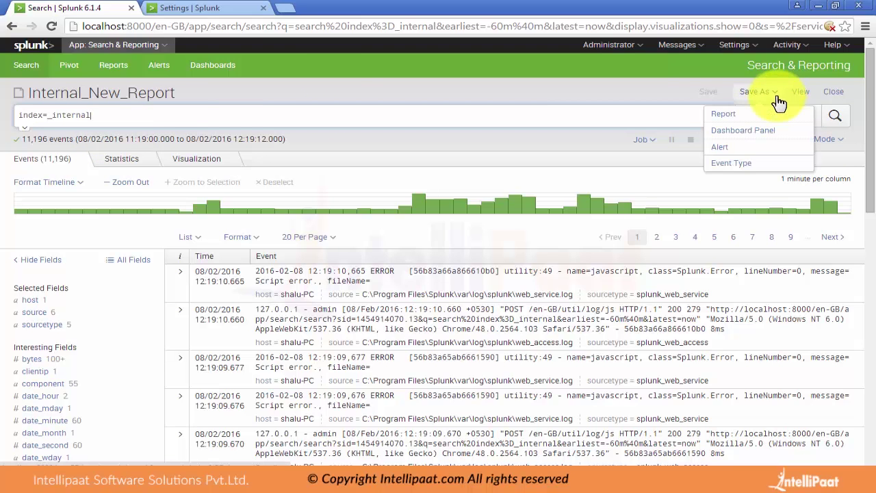
Step: Start saving the search as a Scheduled alert titled 'First_alert_internal'
click(744, 155)
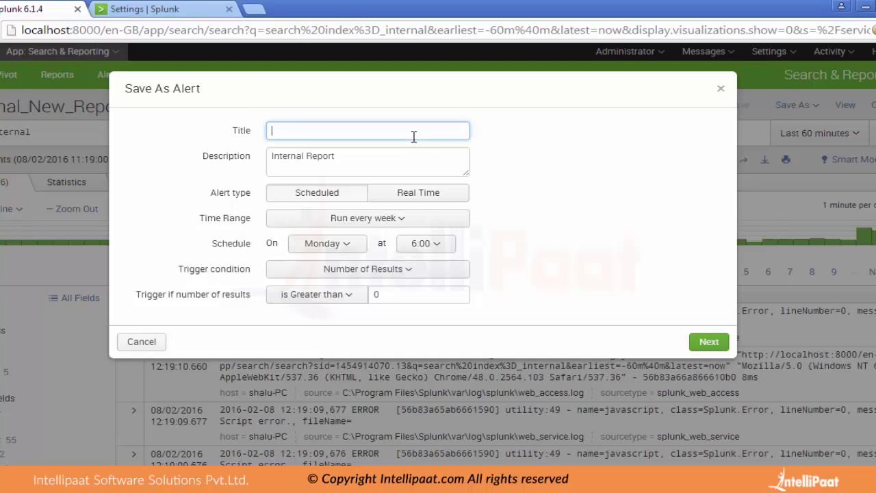
text(First_alert_interna)
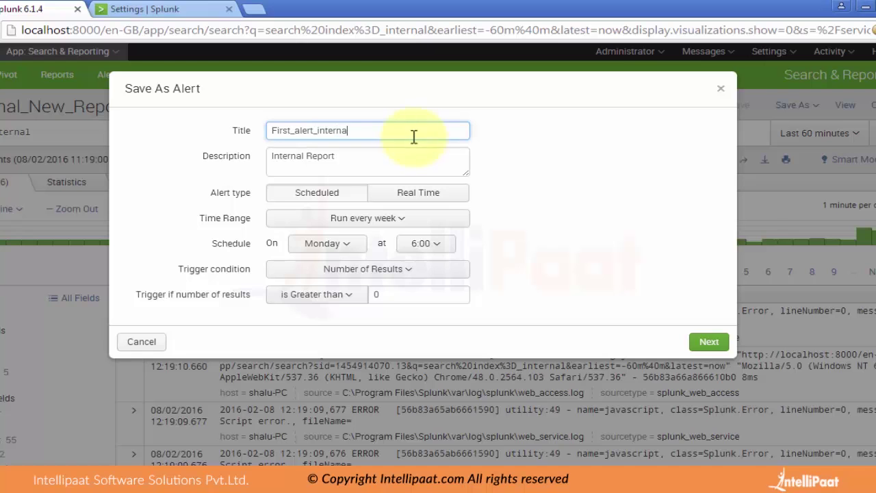
text(l)
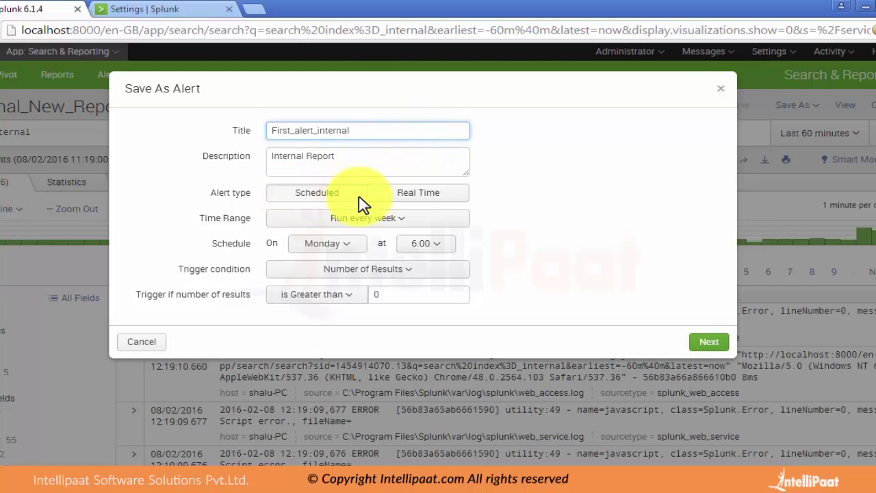
click(422, 196)
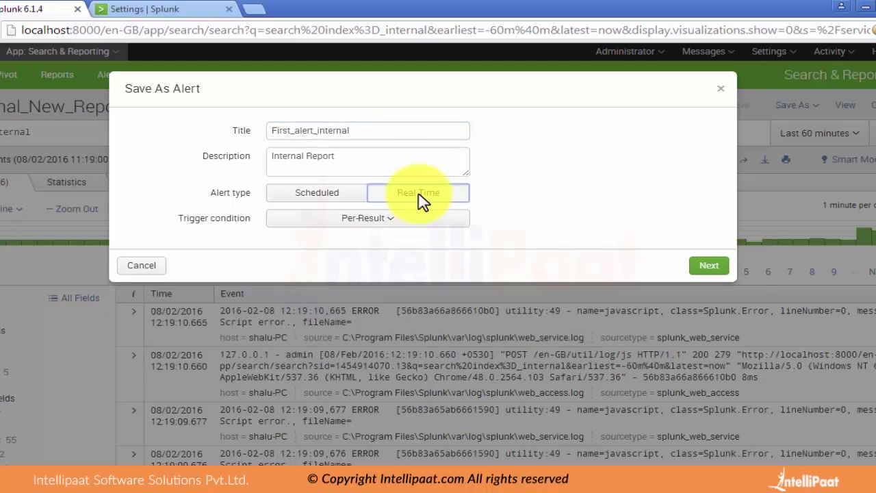
click(321, 199)
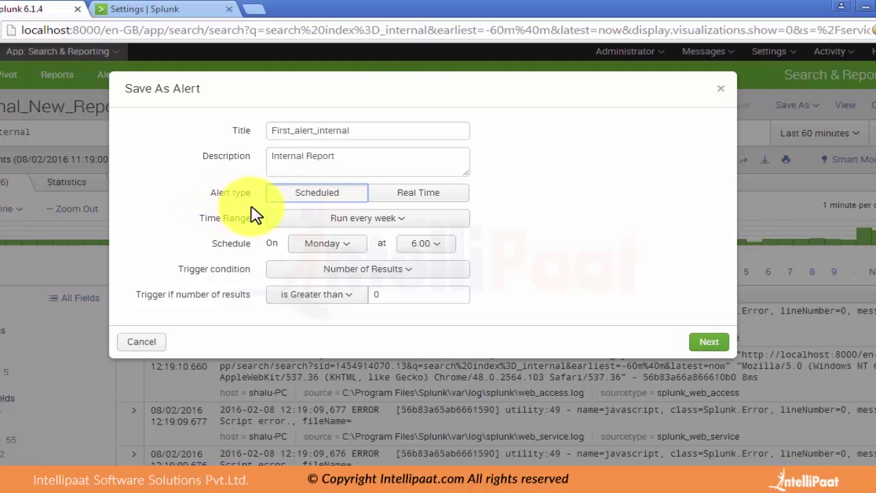
Step: Schedule the alert to run every day at 2:00, triggering when Number of Results exceeds 0
click(390, 225)
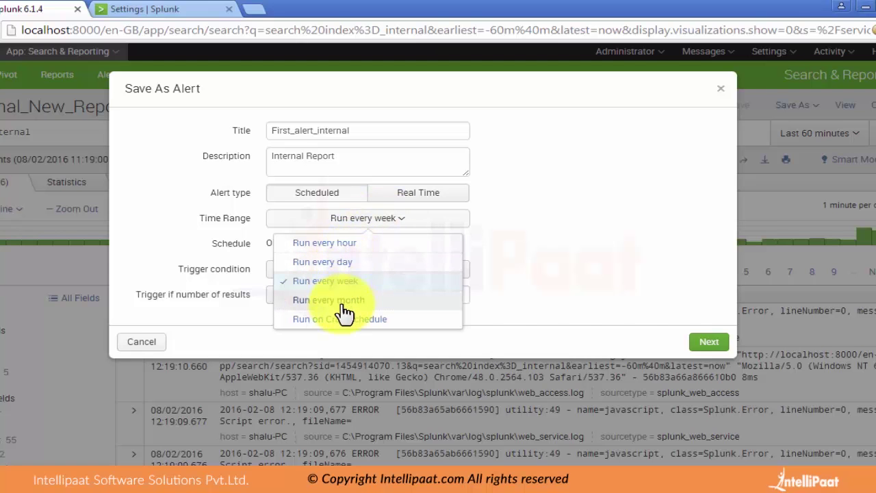
click(344, 262)
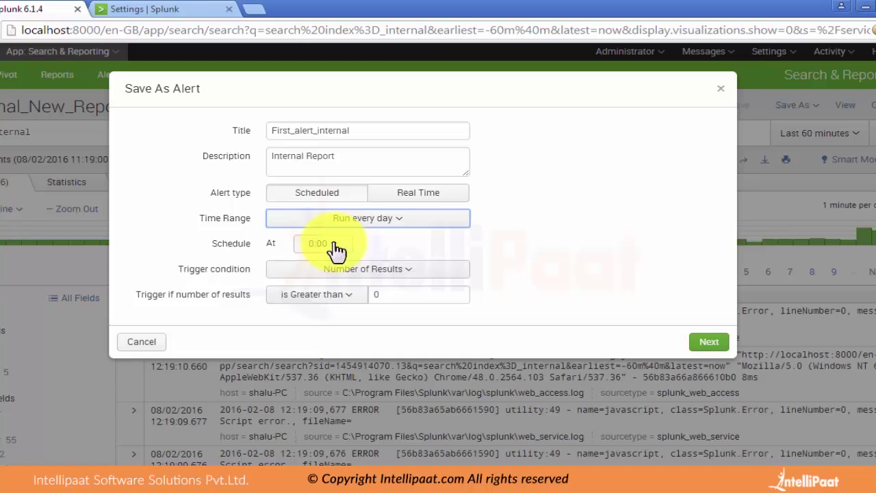
click(336, 250)
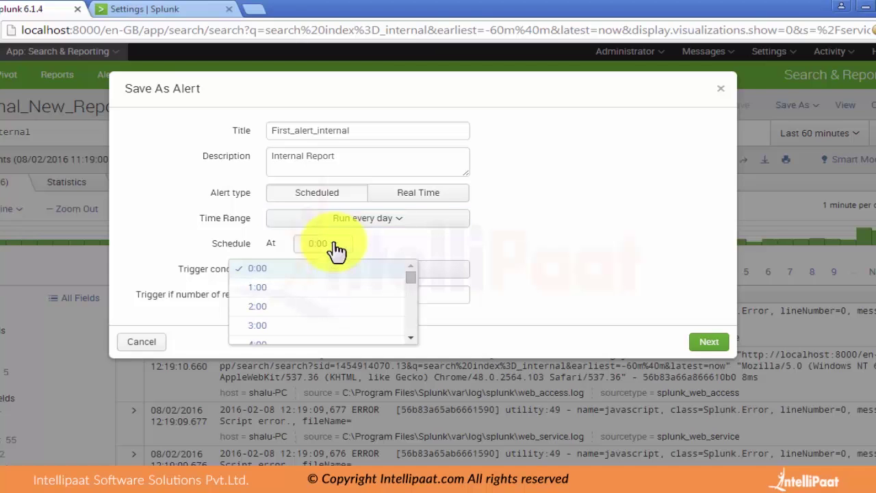
click(307, 308)
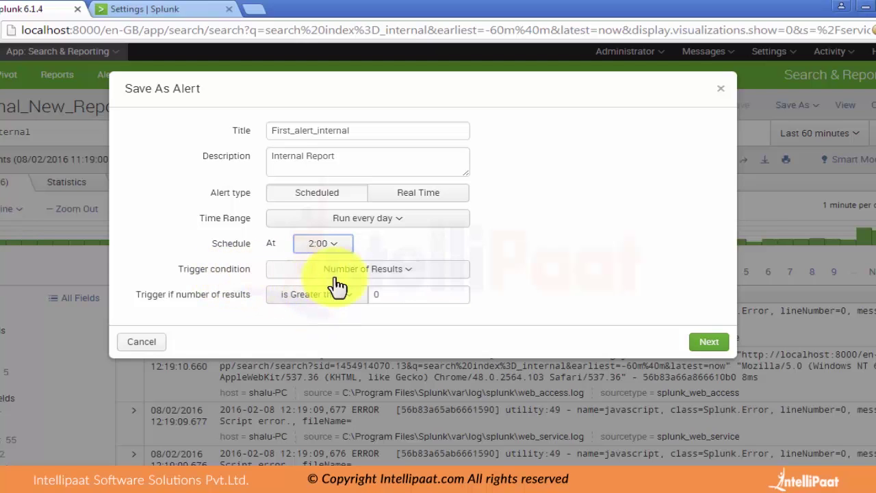
click(417, 277)
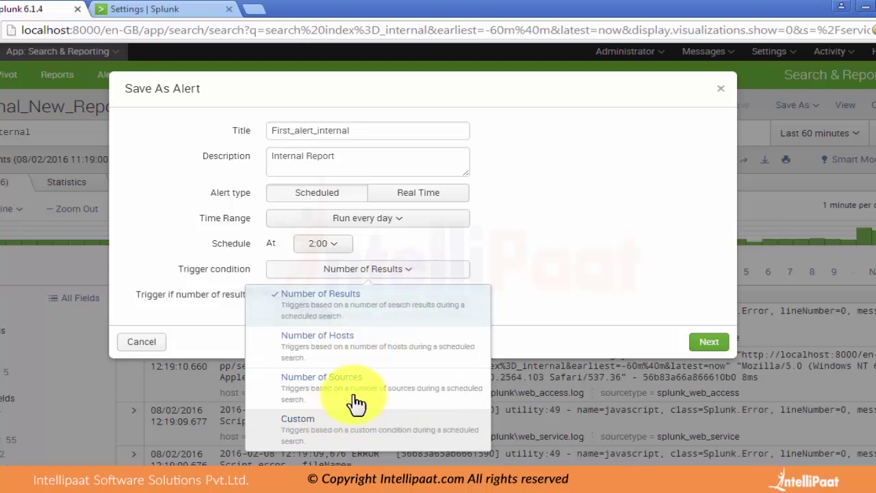
click(509, 259)
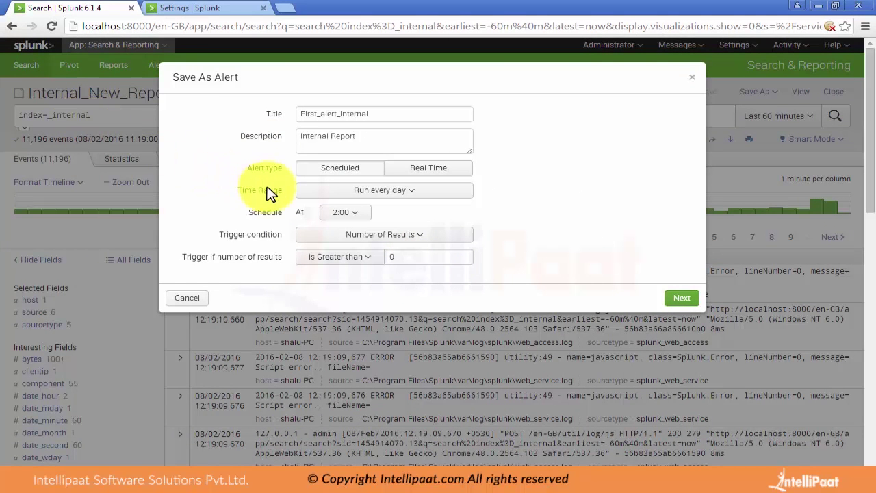
click(679, 301)
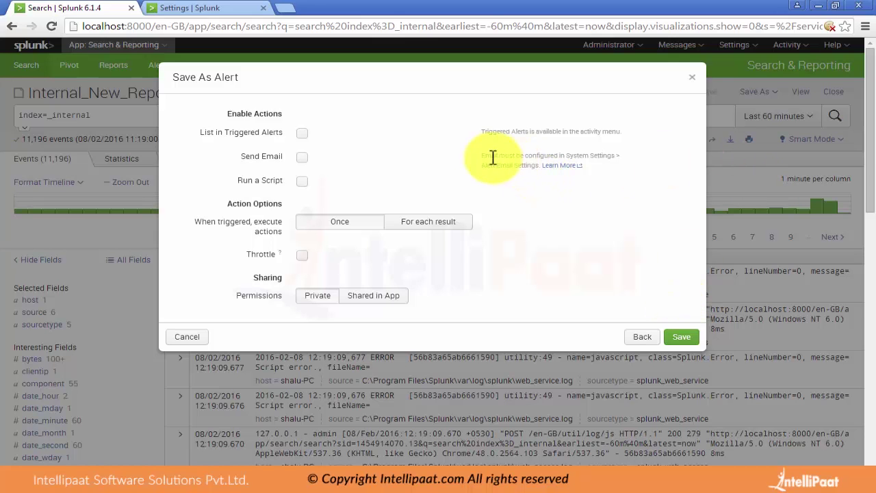
Step: Enable email sending for the alert and enter two recipient e-mail addresses
click(302, 158)
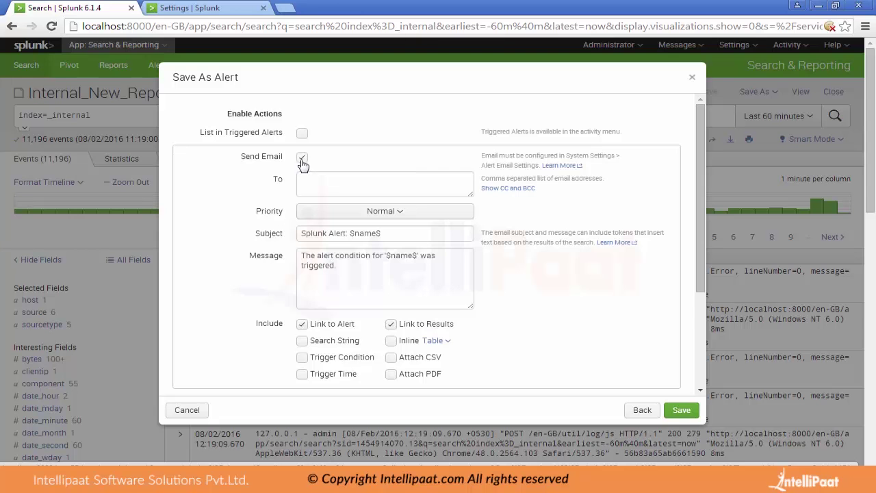
click(302, 159)
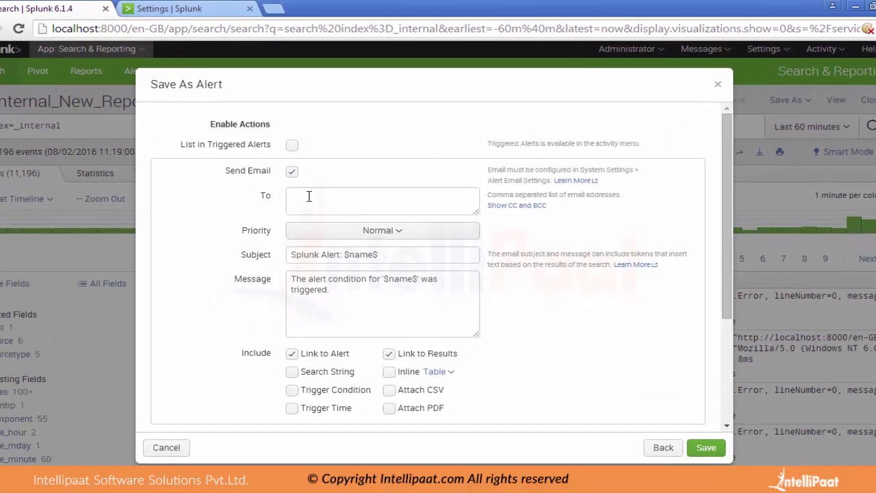
click(317, 180)
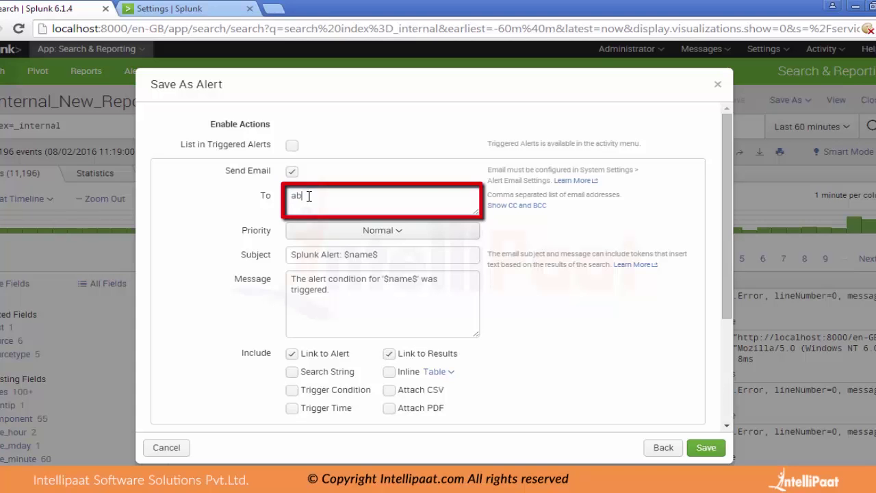
text(abc@gmail.com,)
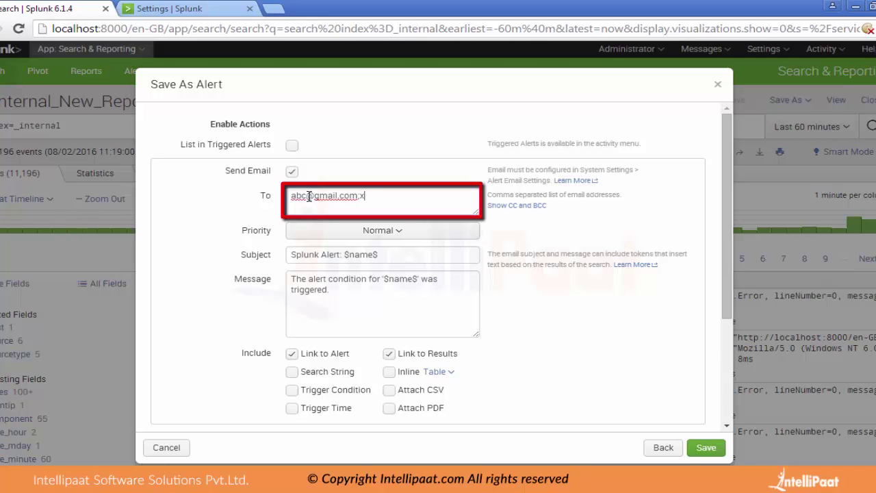
text(xyz@gmail.com)
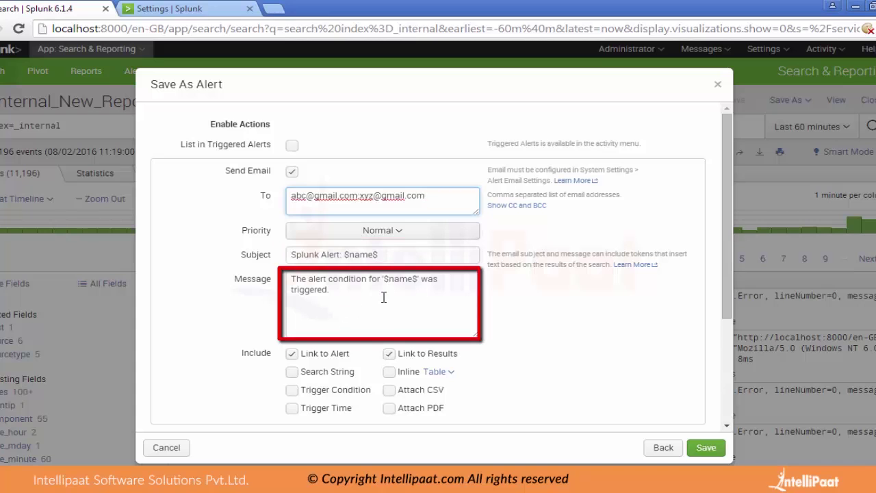
Step: Set the message to 'This alert is fired on internal index.' and subject 'Splunk Alert: Inernal Index', then save
drag(383, 297, 289, 275)
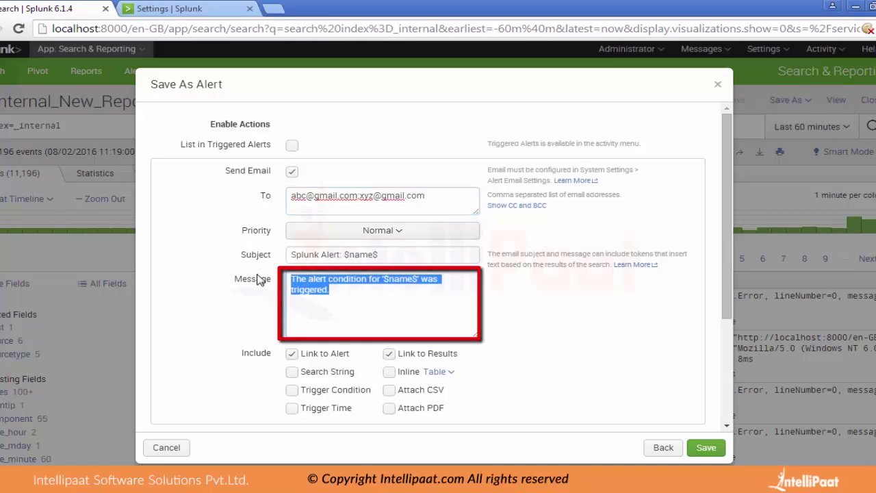
text(This)
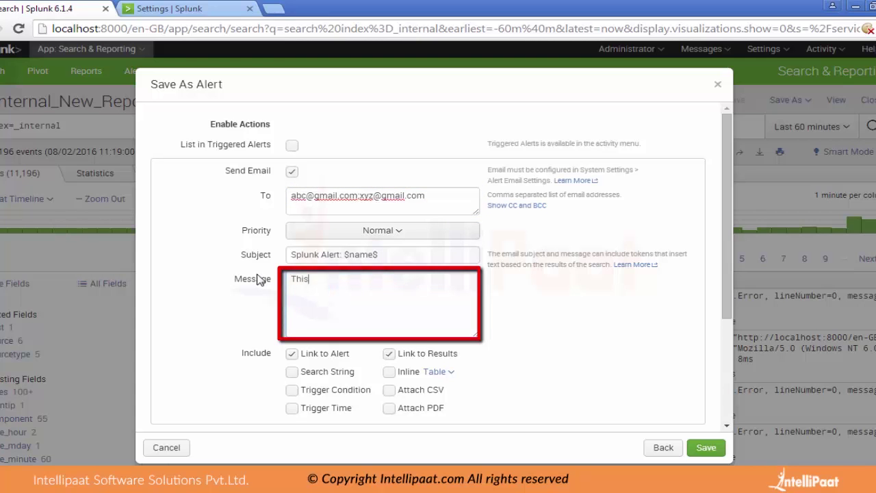
text( aler)
key(BackSpace)
key(BackSpace)
key(BackSpace)
text(is fired on internal index.)
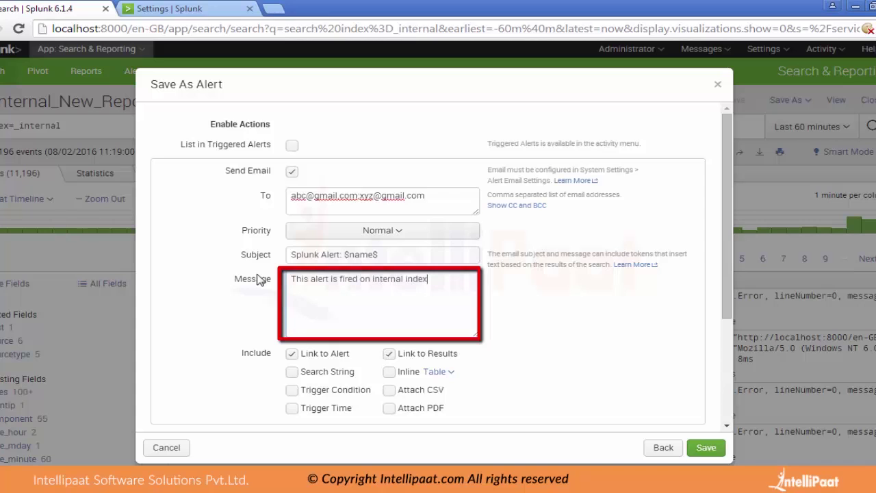
click(386, 256)
key(BackSpace)
key(BackSpace)
key(BackSpace)
key(BackSpace)
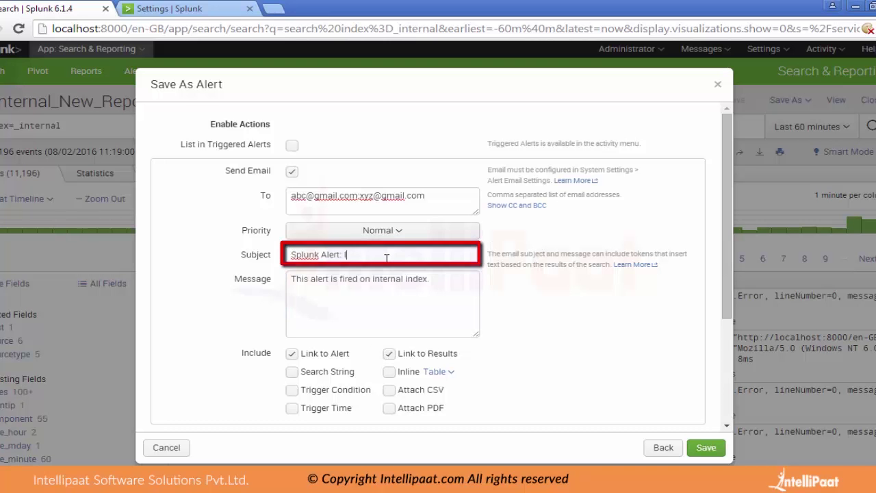
text(Inernal ind)
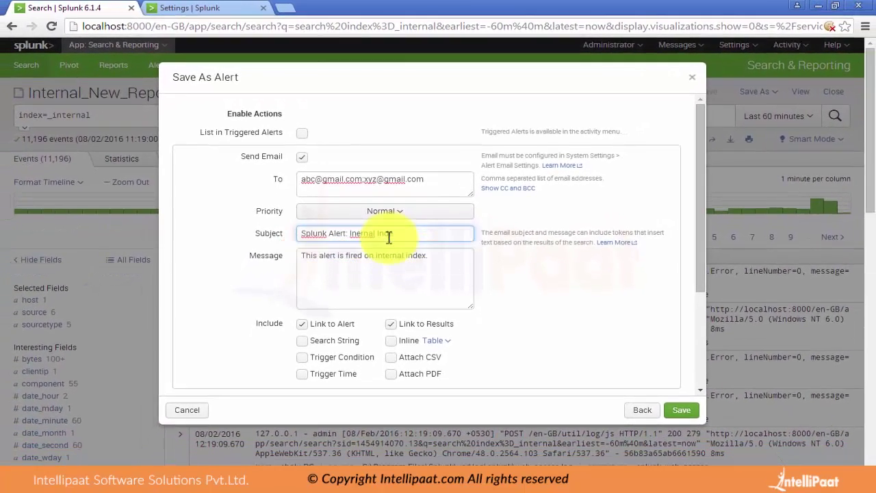
text(ex)
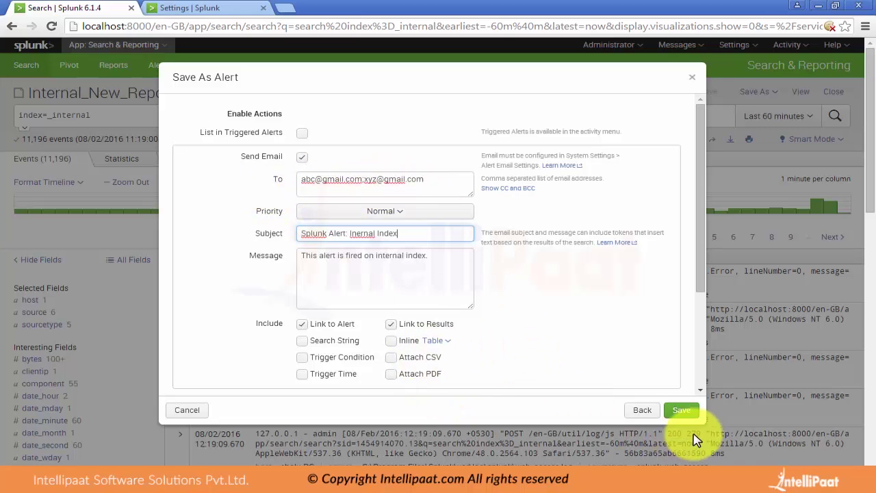
click(683, 411)
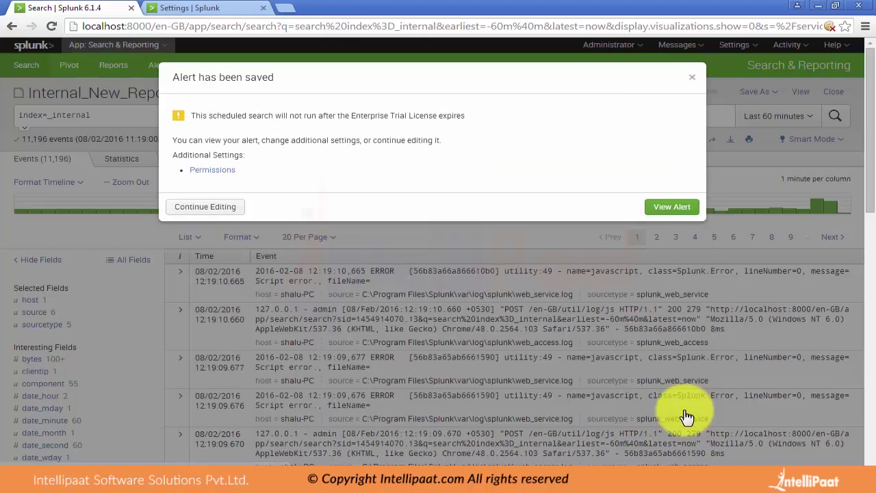
Step: Dismiss the alert-saved confirmation and switch to the Searches, reports, and alerts settings tab
click(661, 209)
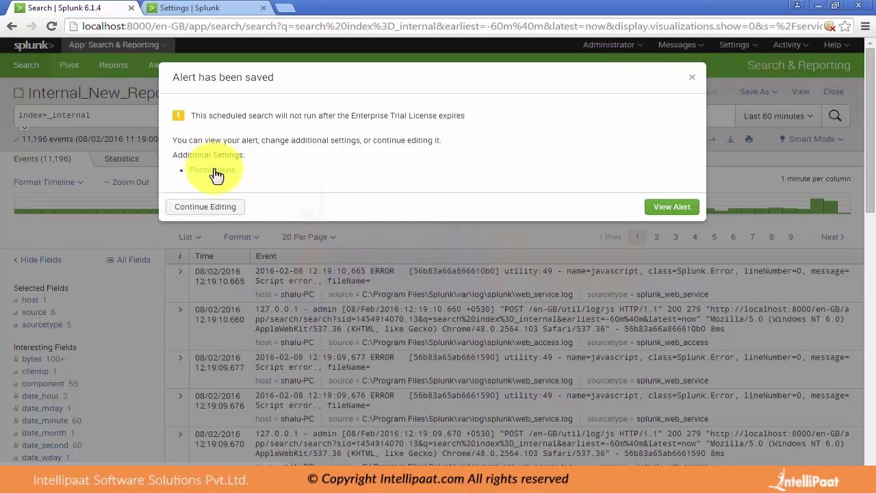
click(693, 79)
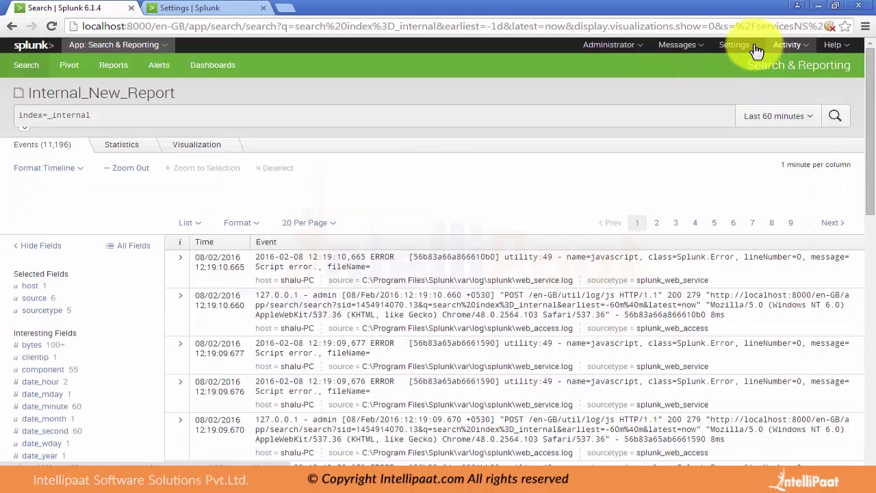
click(756, 52)
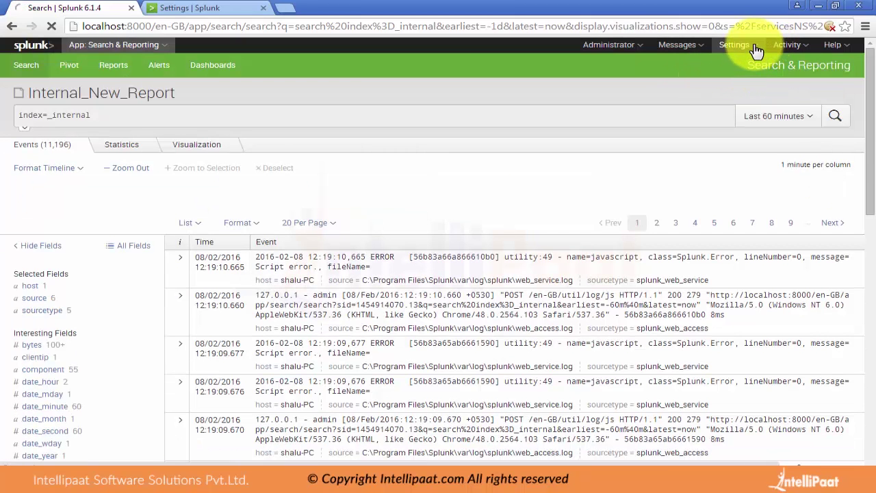
click(176, 8)
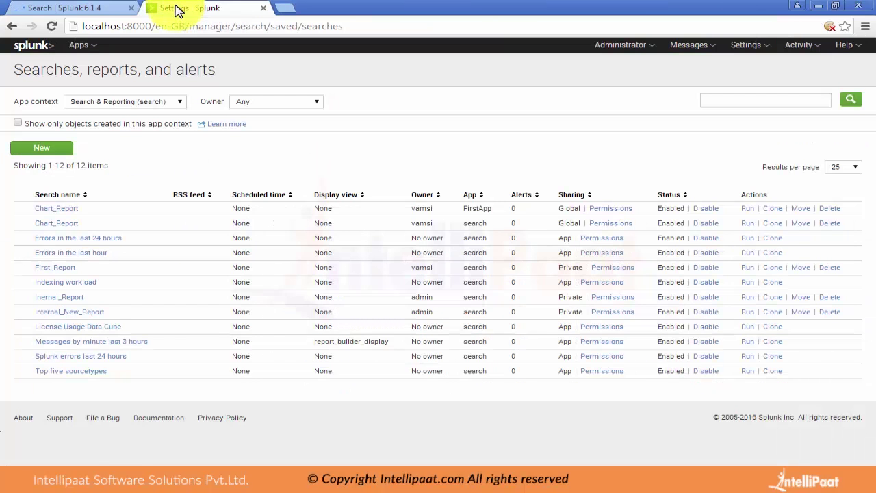
Step: Reload Searches, reports, and alerts so First_alert_internal appears, scheduled for 02:00:00
click(762, 49)
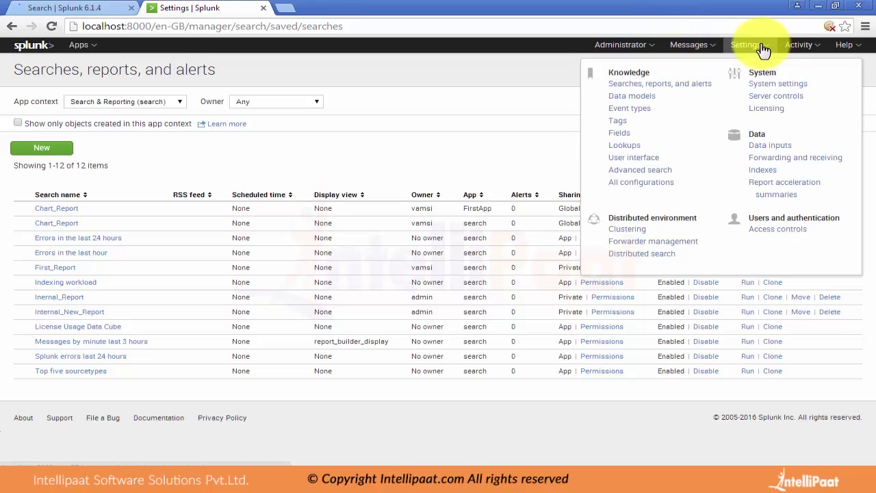
click(689, 87)
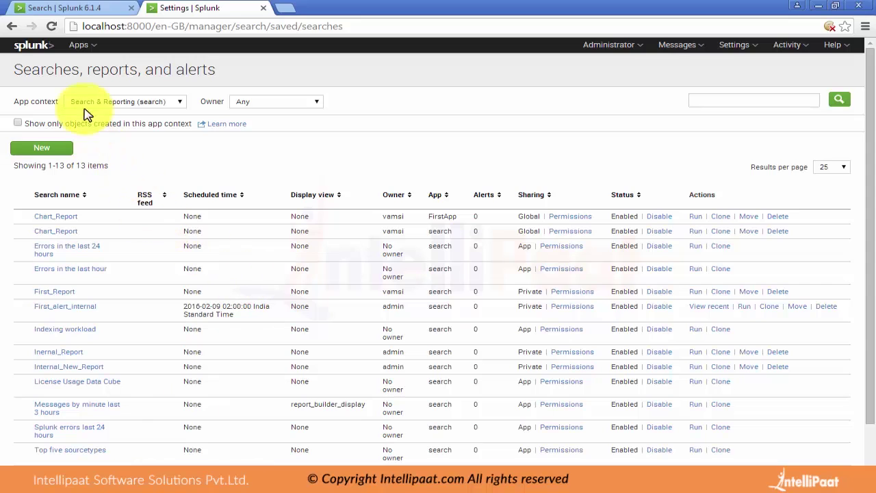
click(95, 52)
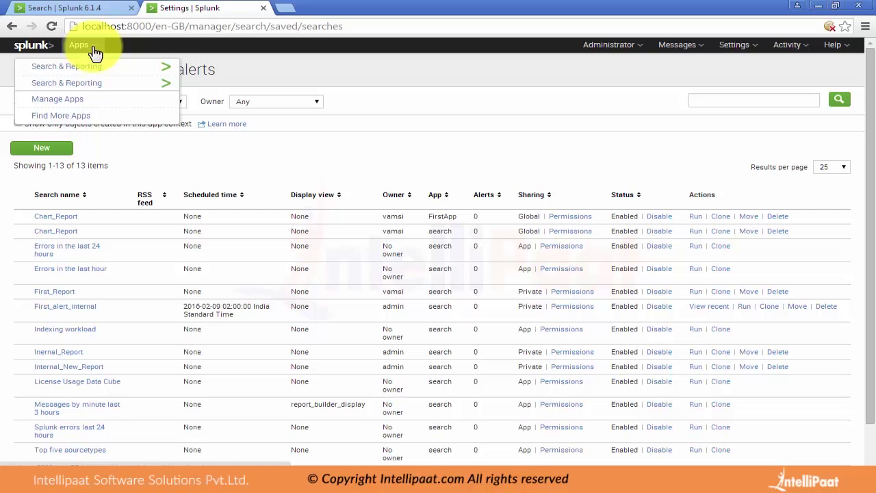
Step: Show the Manage Apps page listing the 12 installed apps and their folder names
click(69, 106)
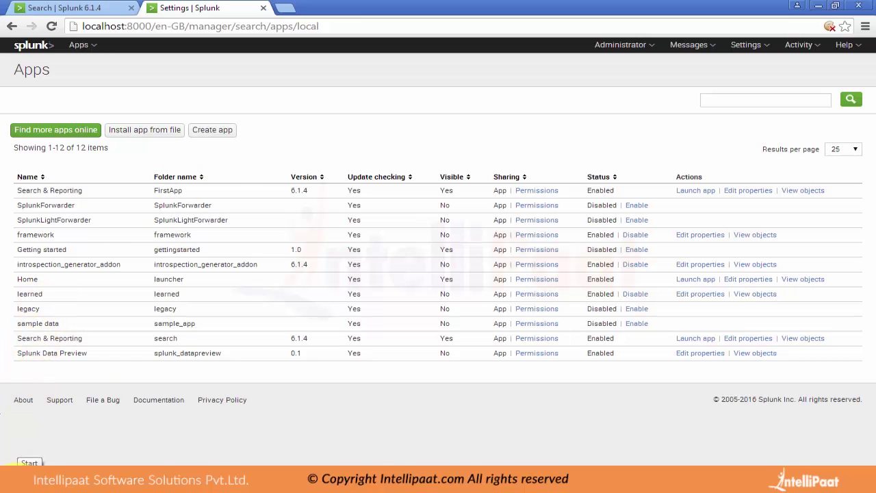
click(16, 477)
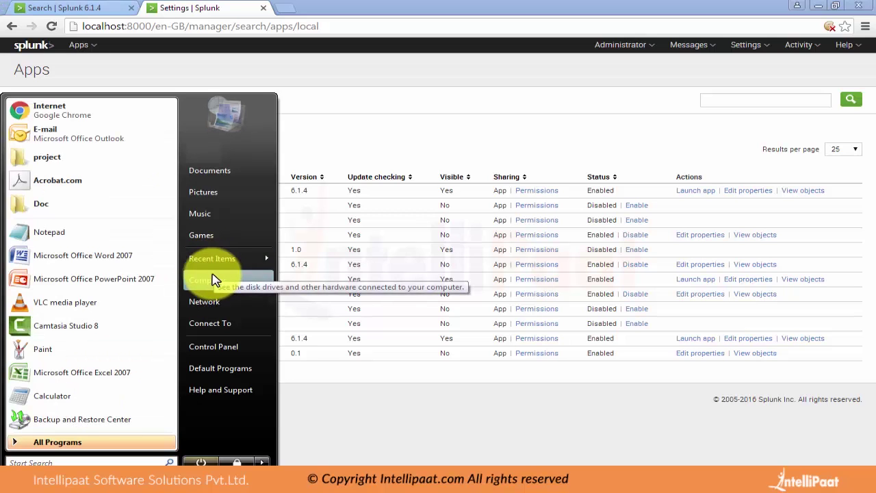
Step: Open the C:\Program Files\Splunk folder in Explorer via Start Search
text(c:\pro)
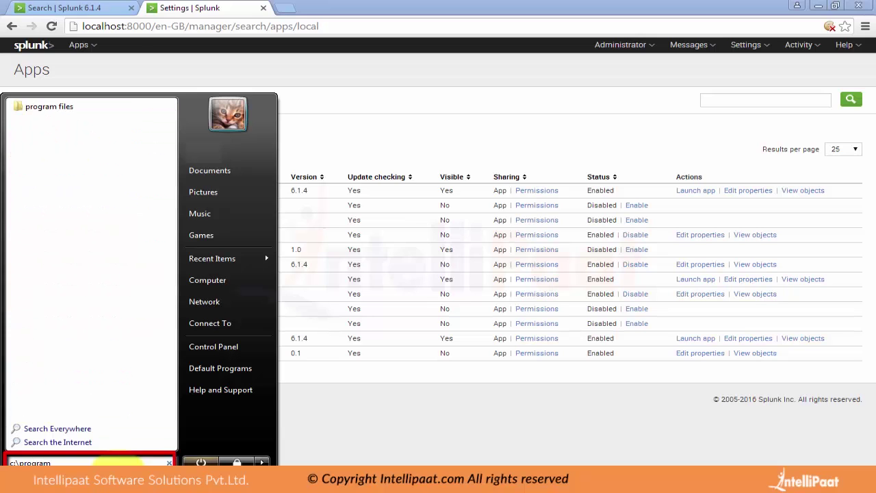
text(gram)
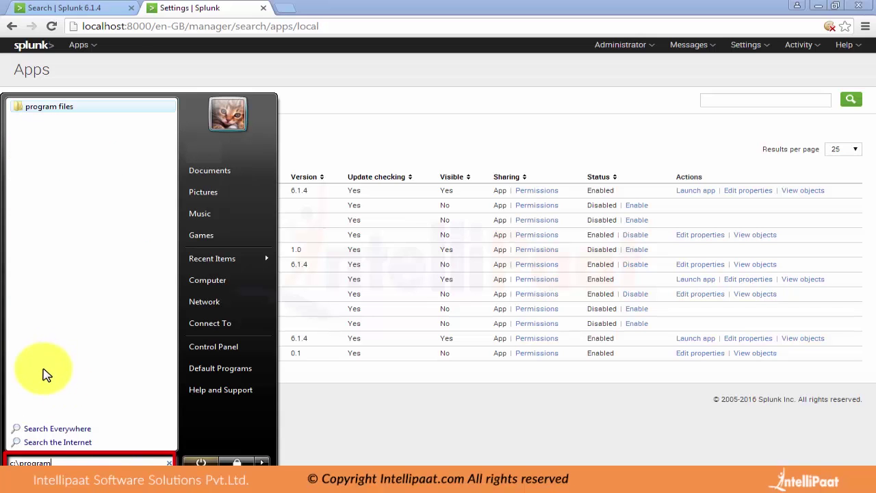
text( files\)
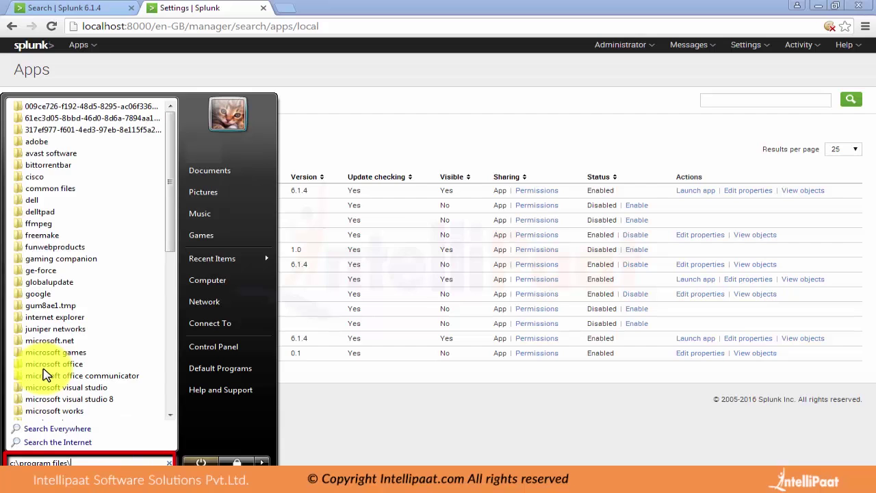
text(splunk)
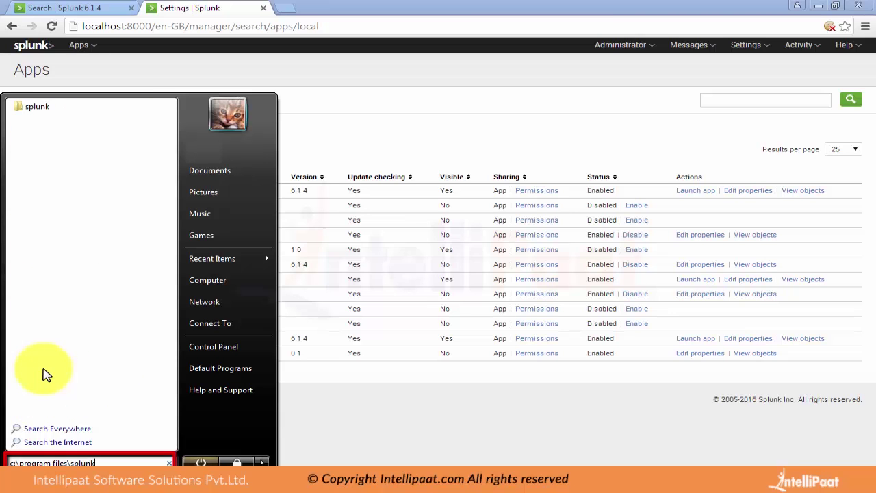
click(45, 109)
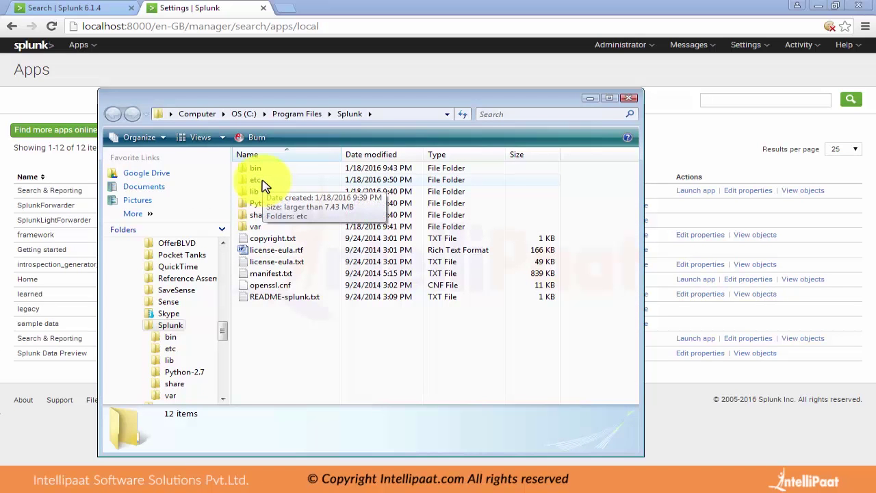
Step: Browse etc\apps, compare its 13 app folders with the Apps page, then close Explorer
double_click(263, 181)
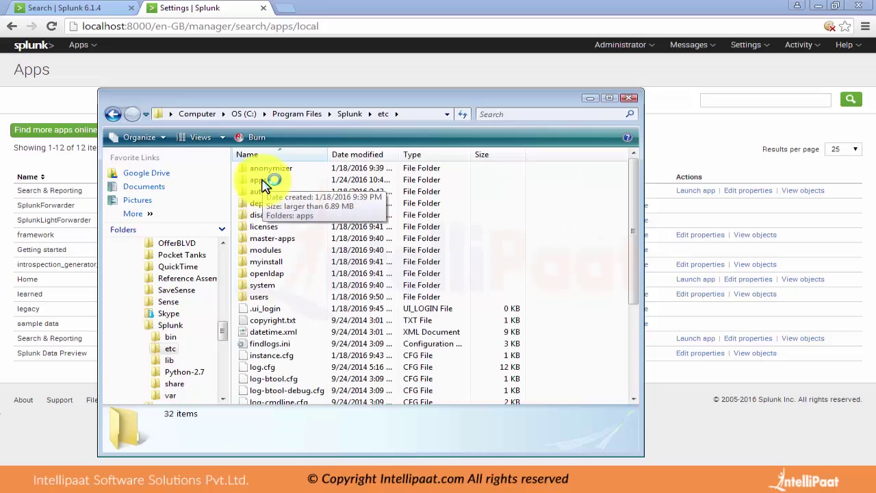
double_click(263, 182)
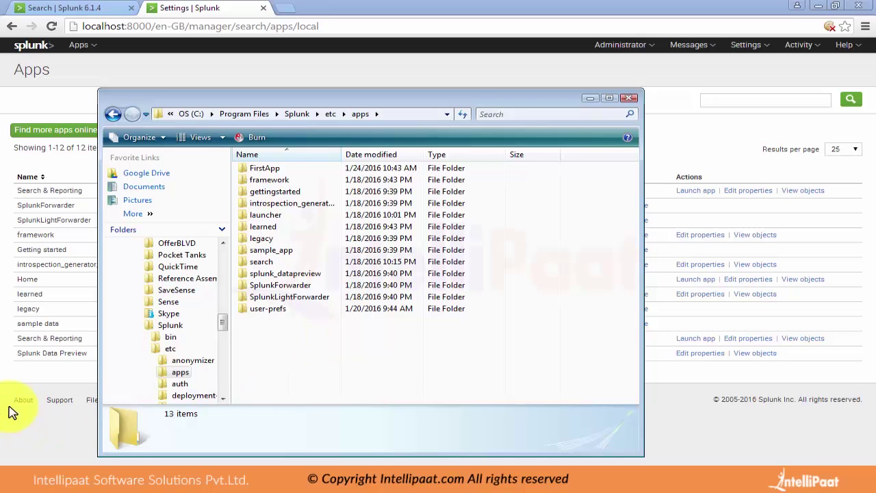
click(61, 82)
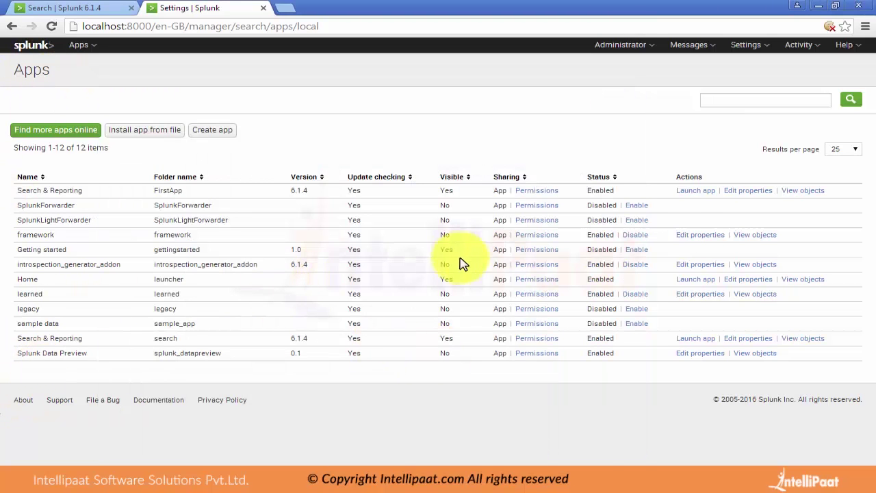
click(639, 464)
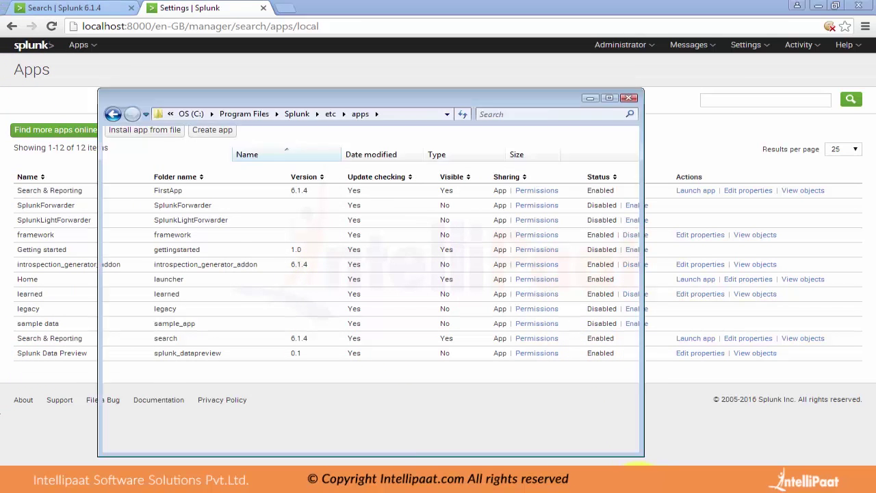
click(630, 100)
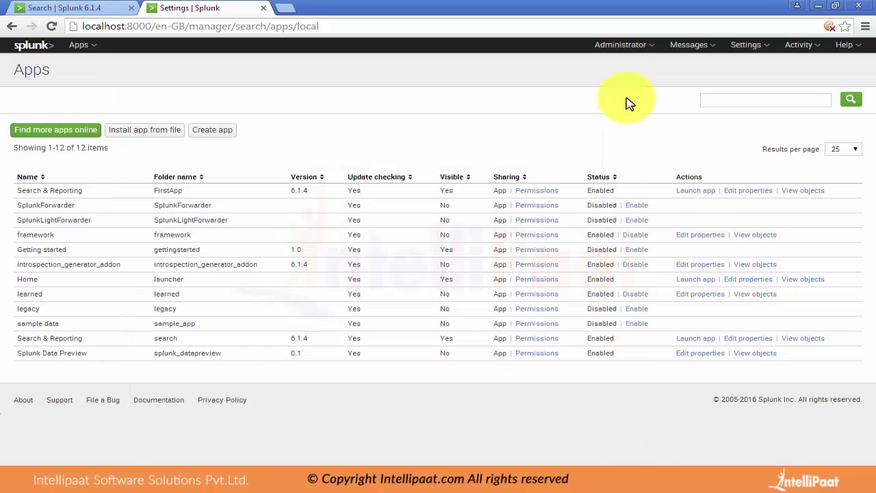